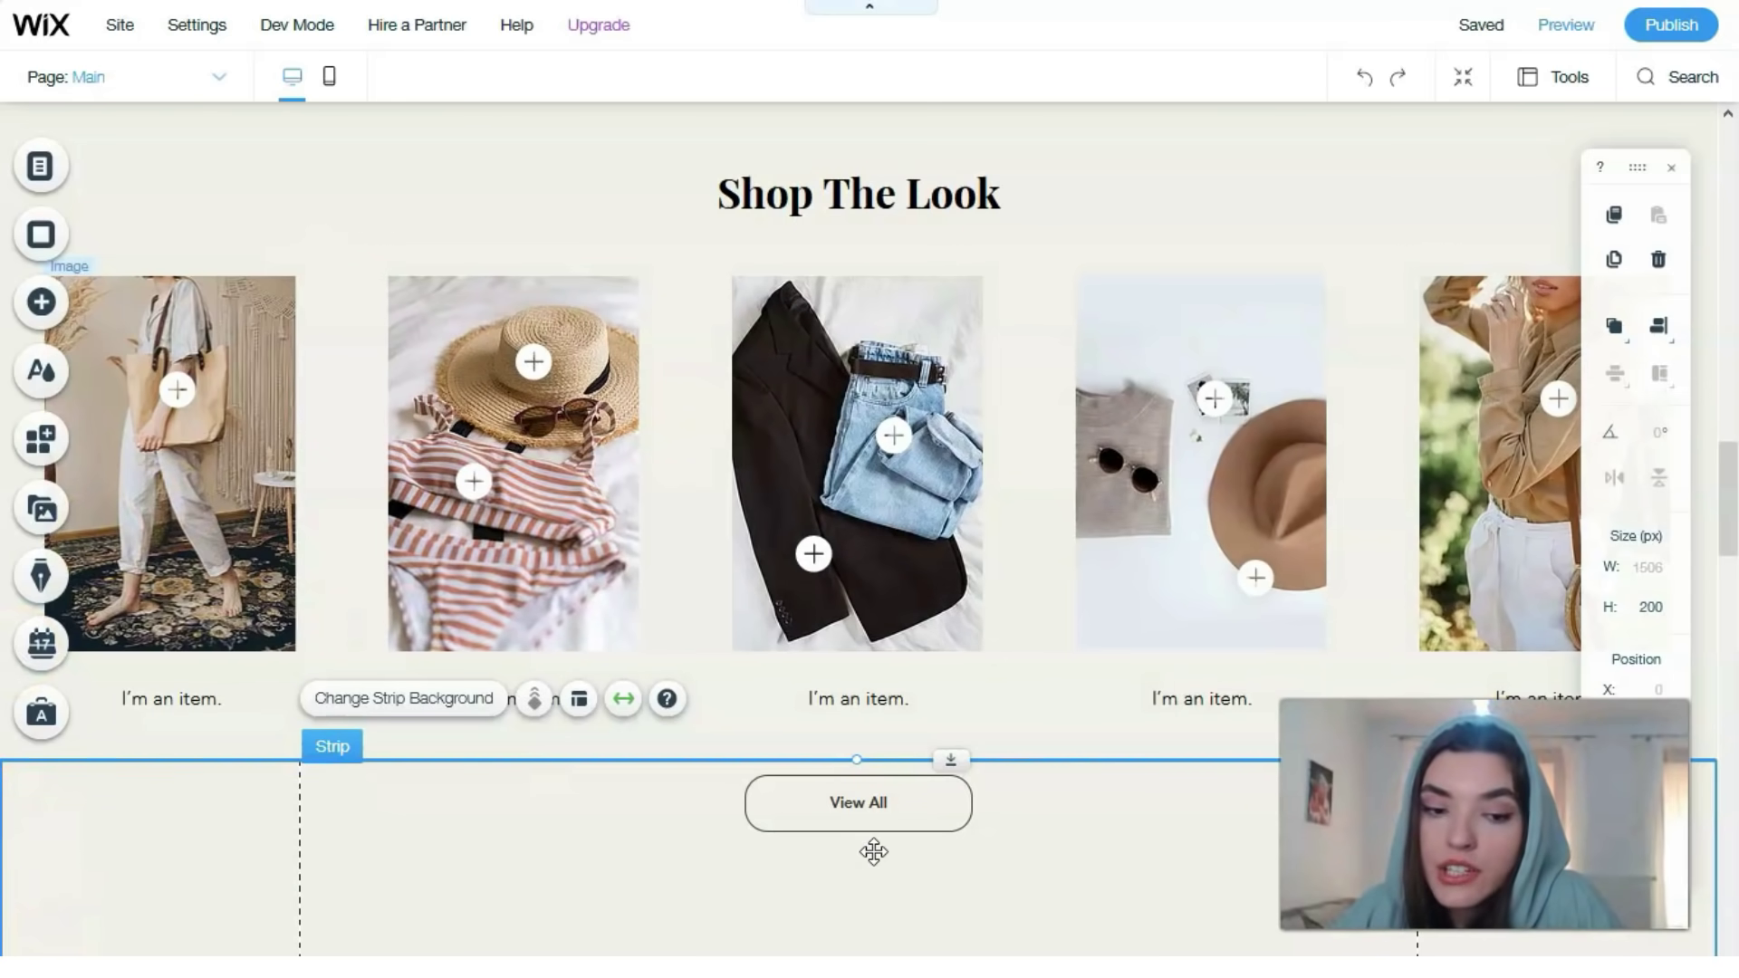
Scroll to the BellaÖ intro strip with the portrait, paragraph and beach photo, and select it.
scroll(970, 582, down, 3)
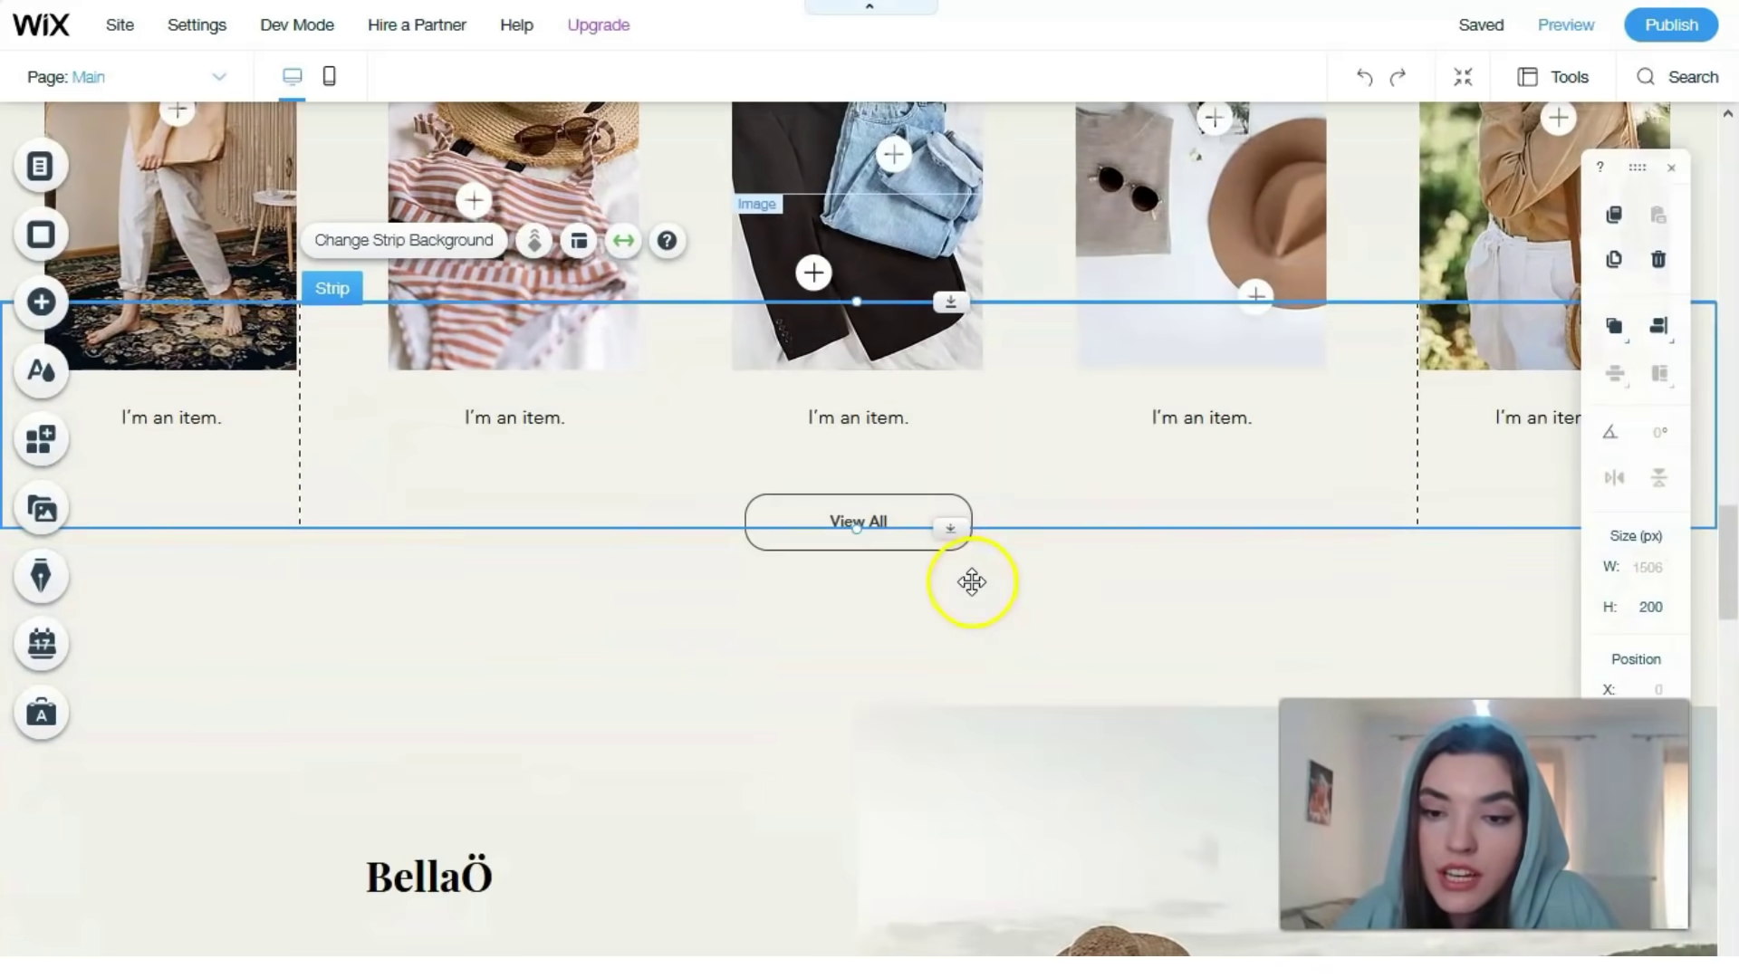
scroll(971, 582, down, 8)
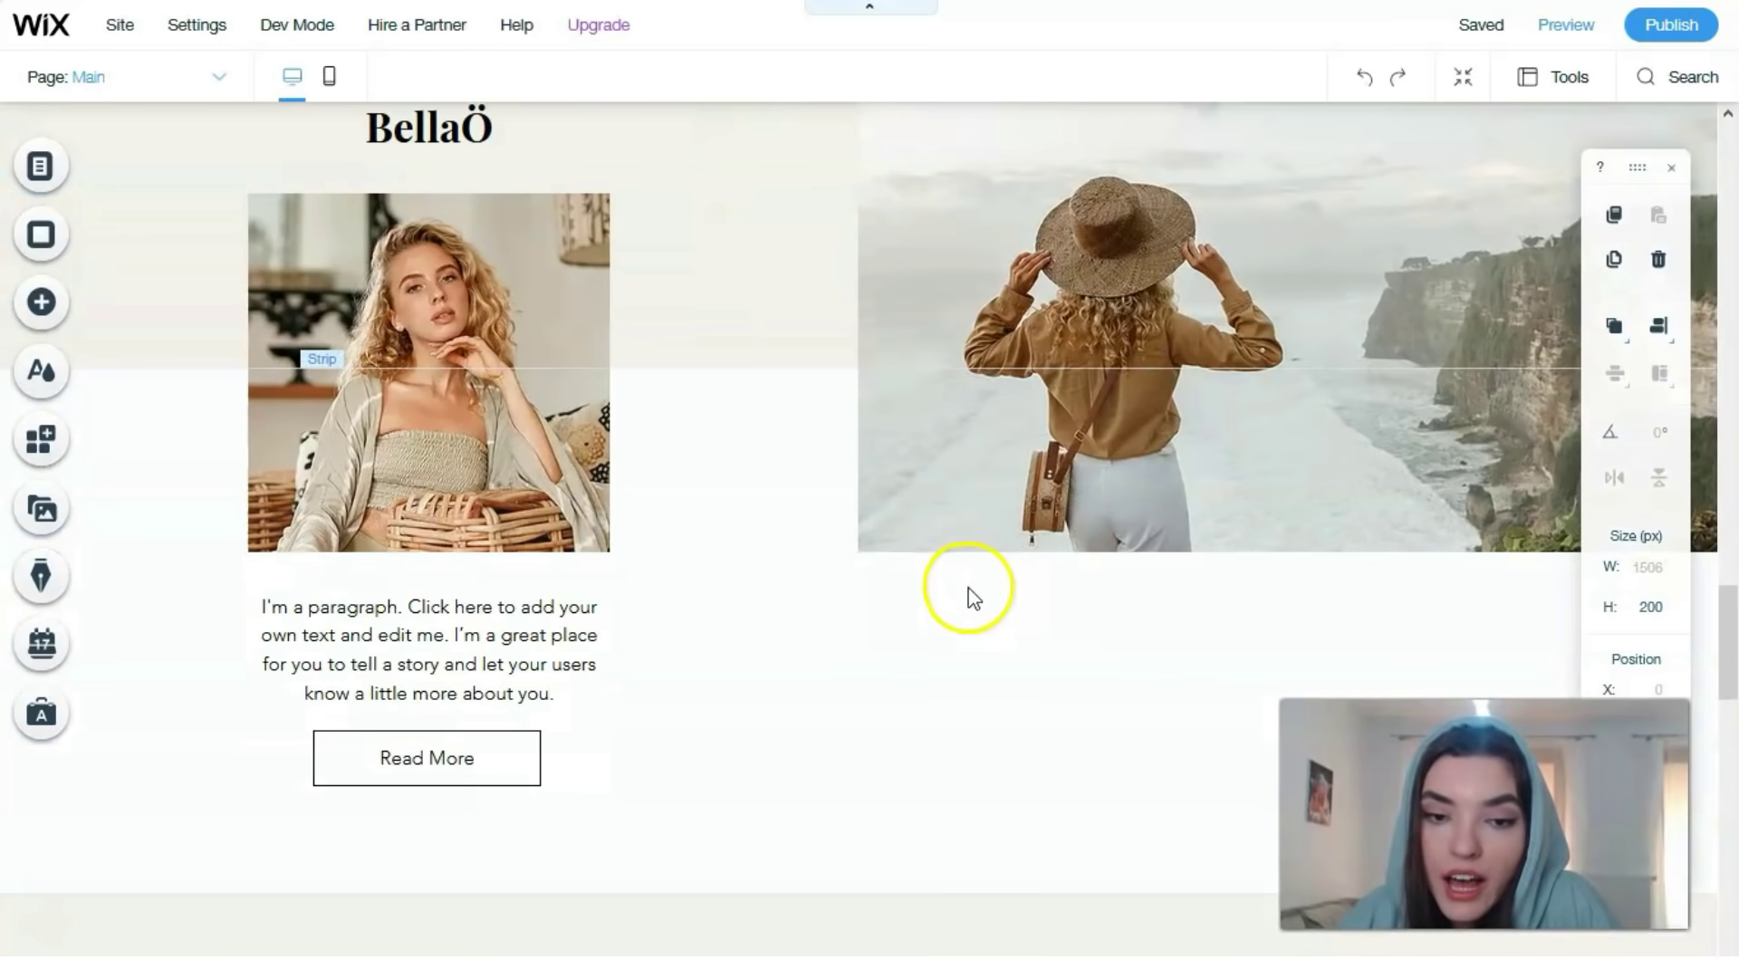
click(970, 598)
scroll(971, 602, up, 1)
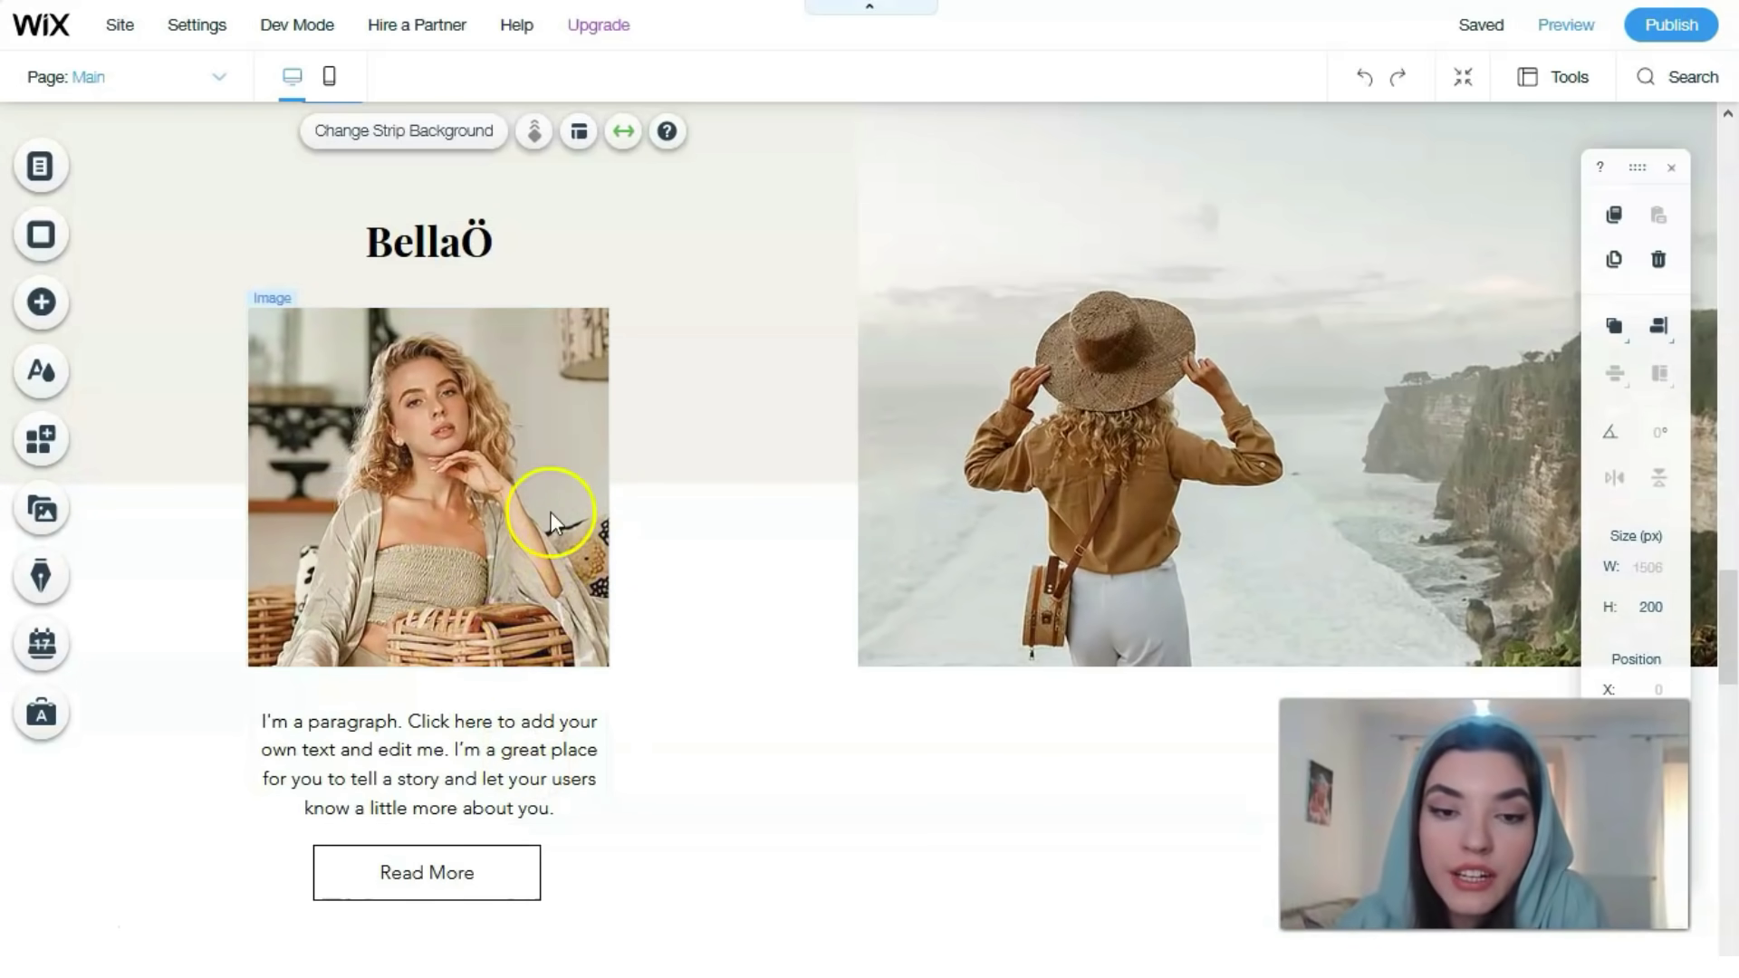
Add a third column to the BellaÖ strip through Manage Columns, then select Column 3.
click(634, 396)
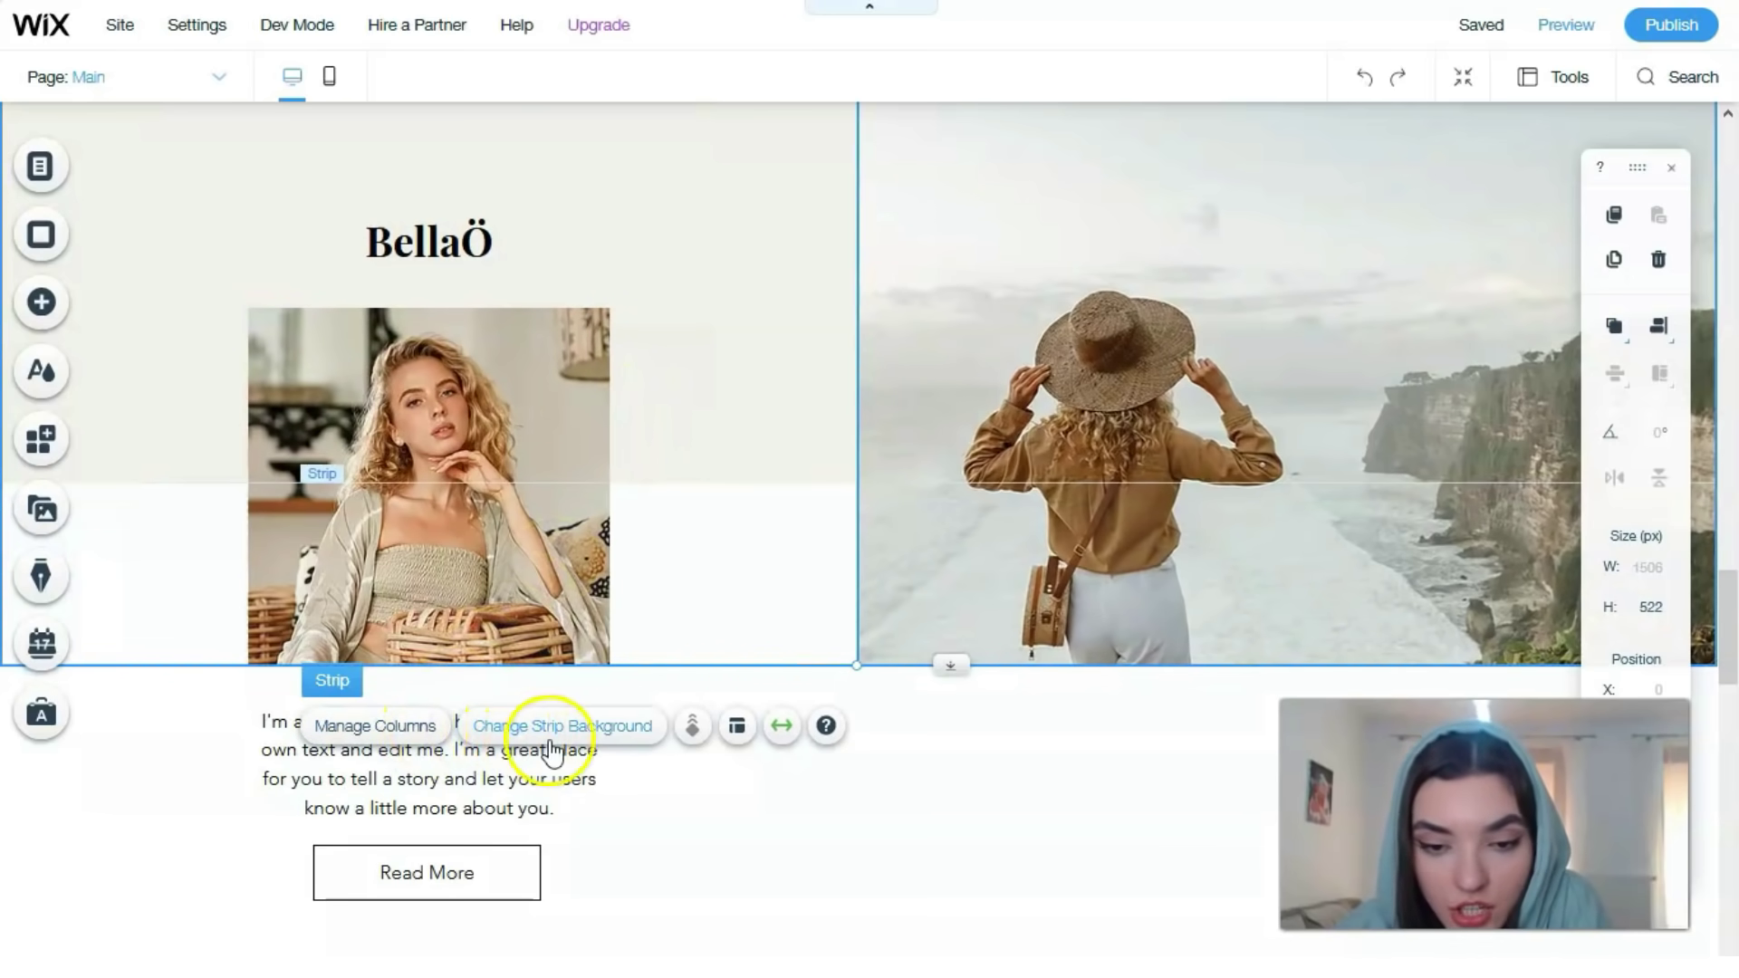
click(409, 726)
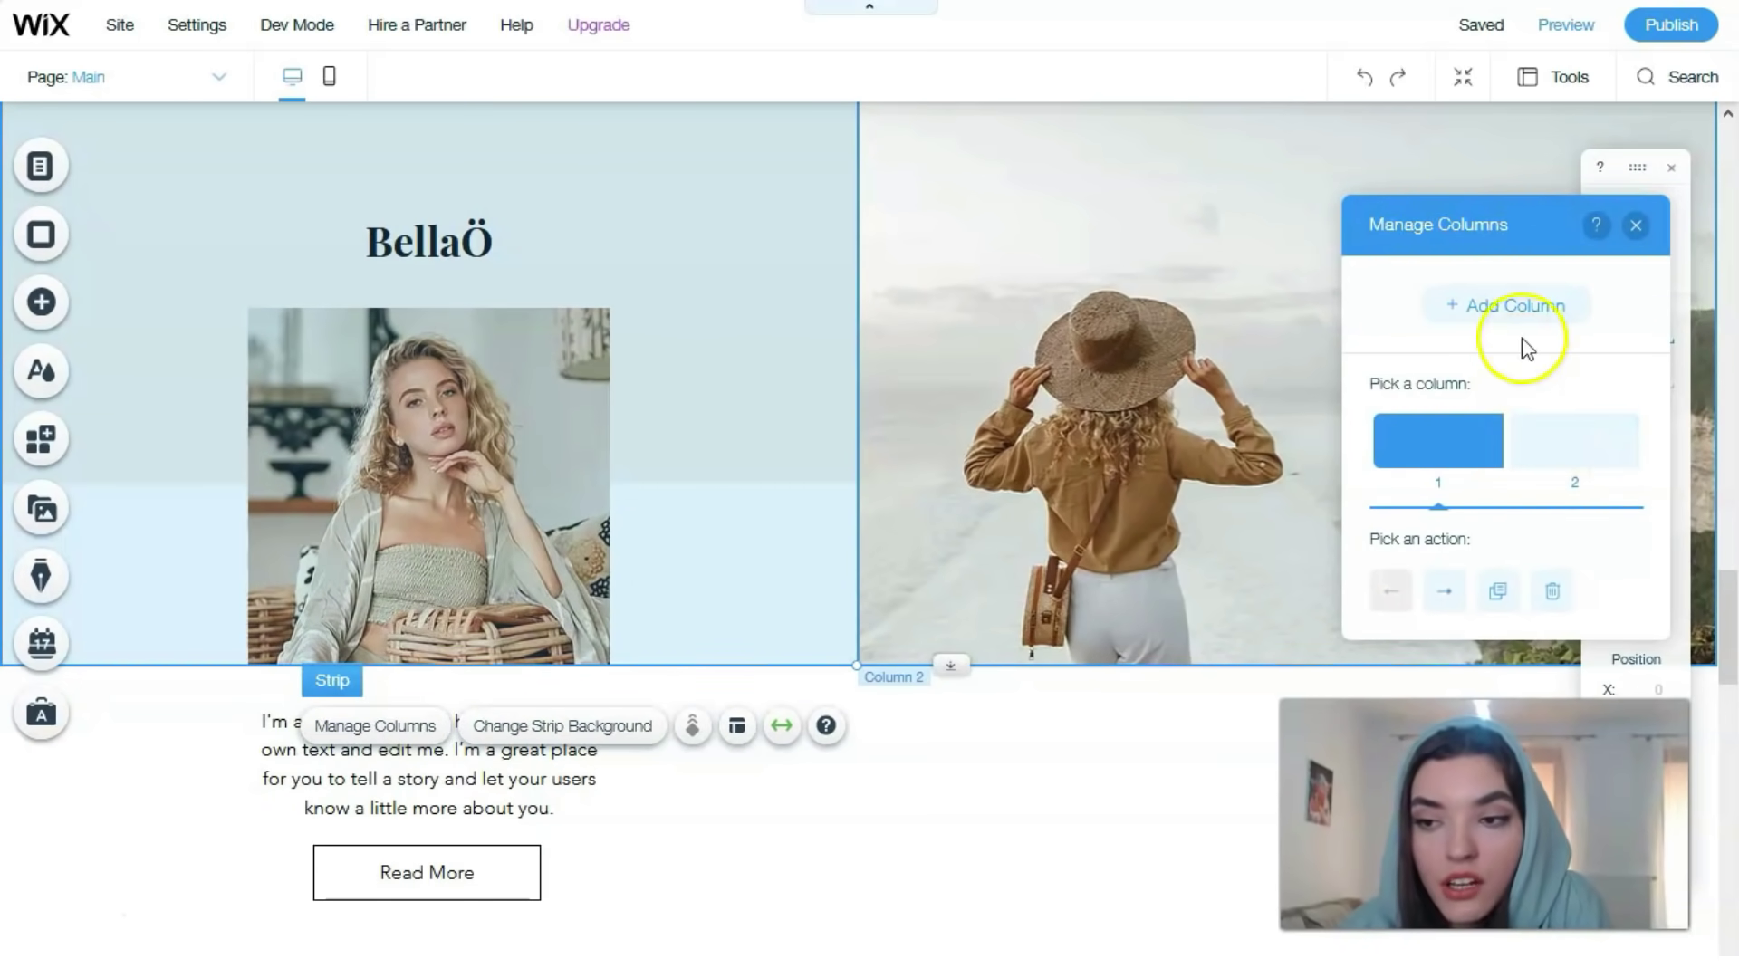
click(1509, 314)
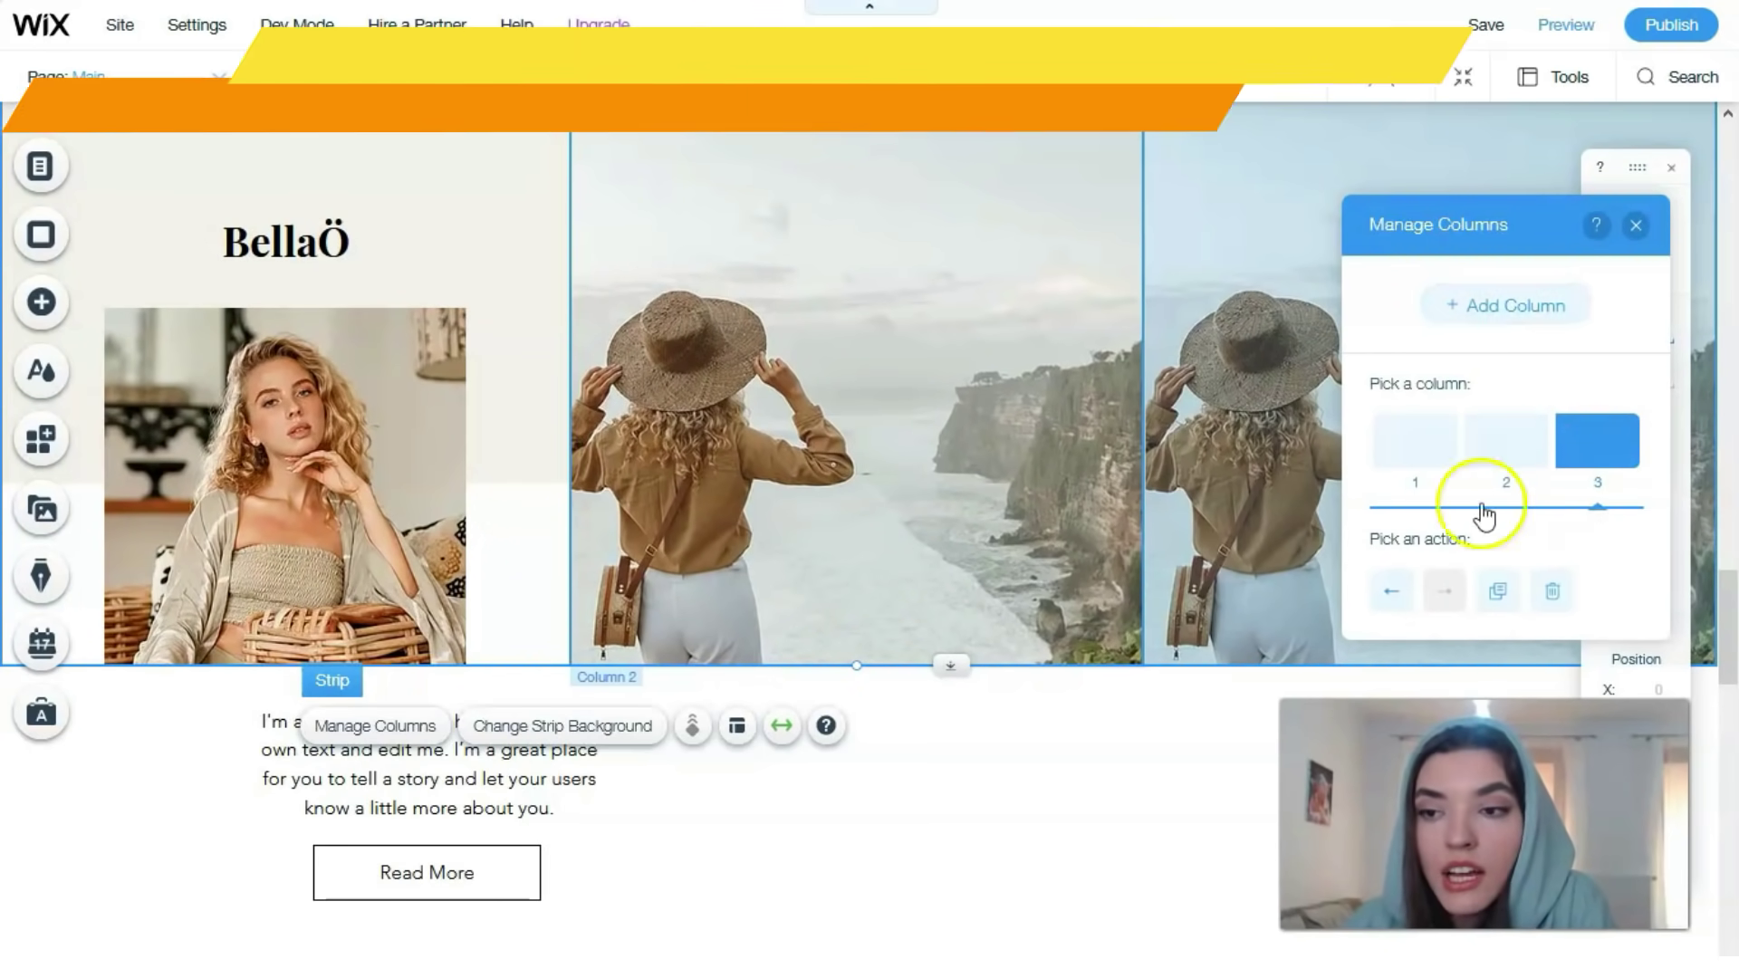
click(1235, 264)
click(1378, 333)
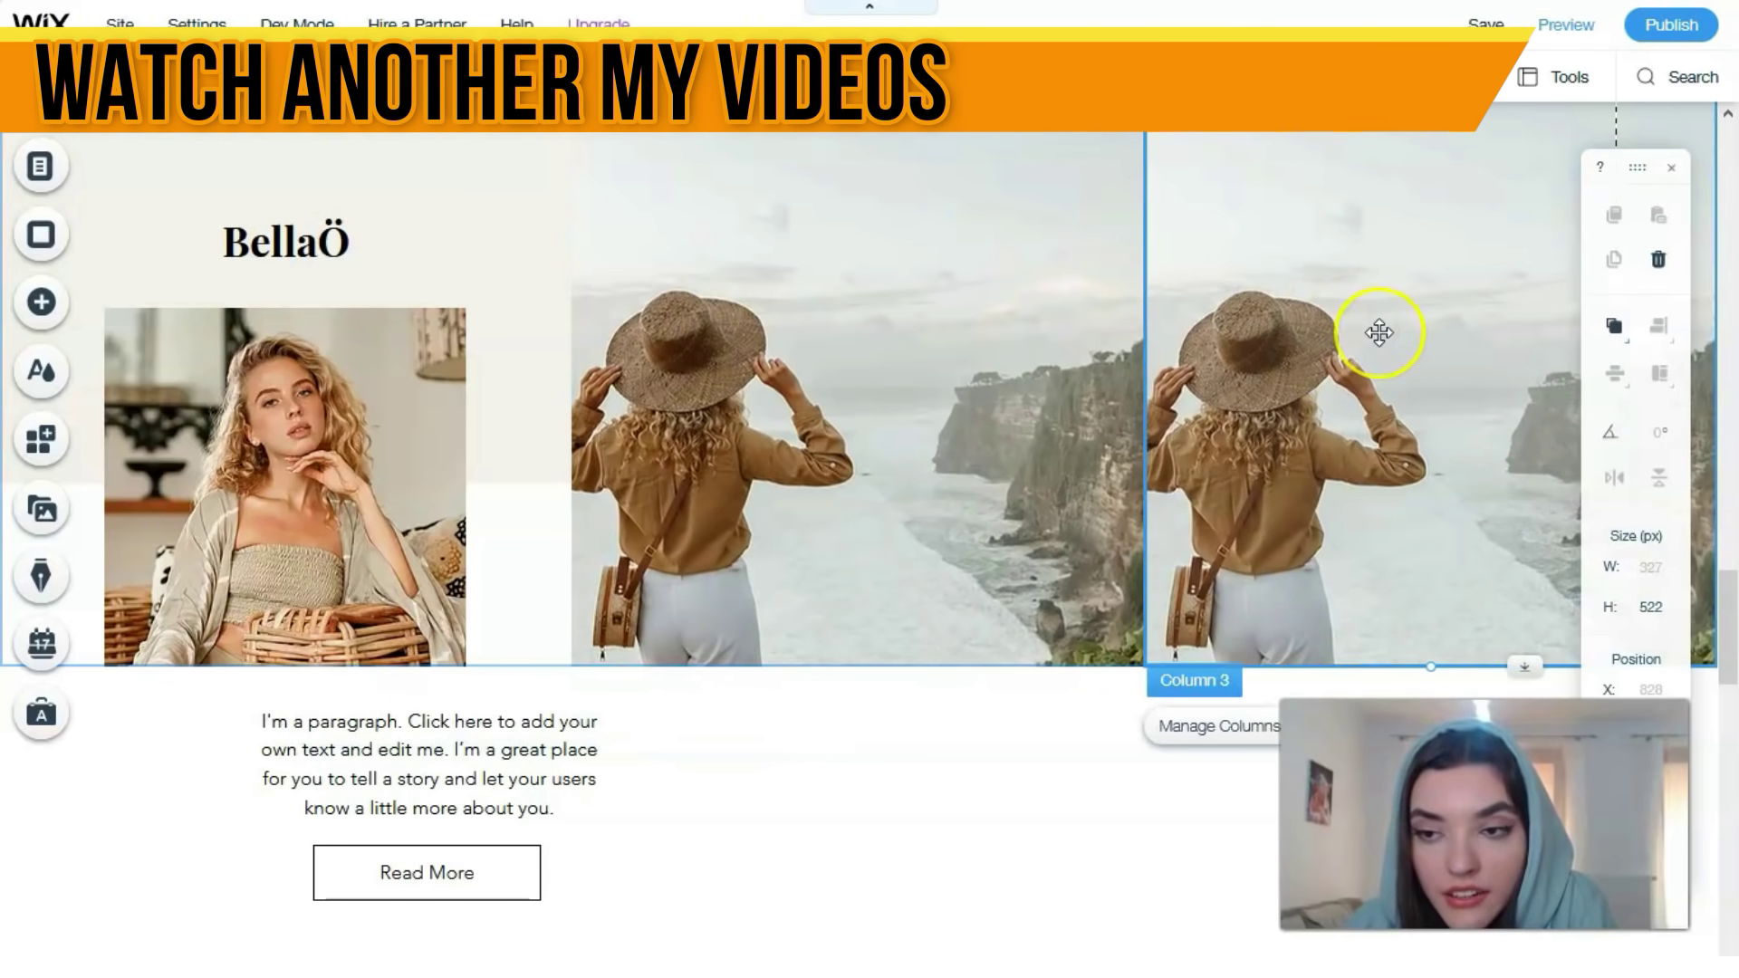
click(1378, 333)
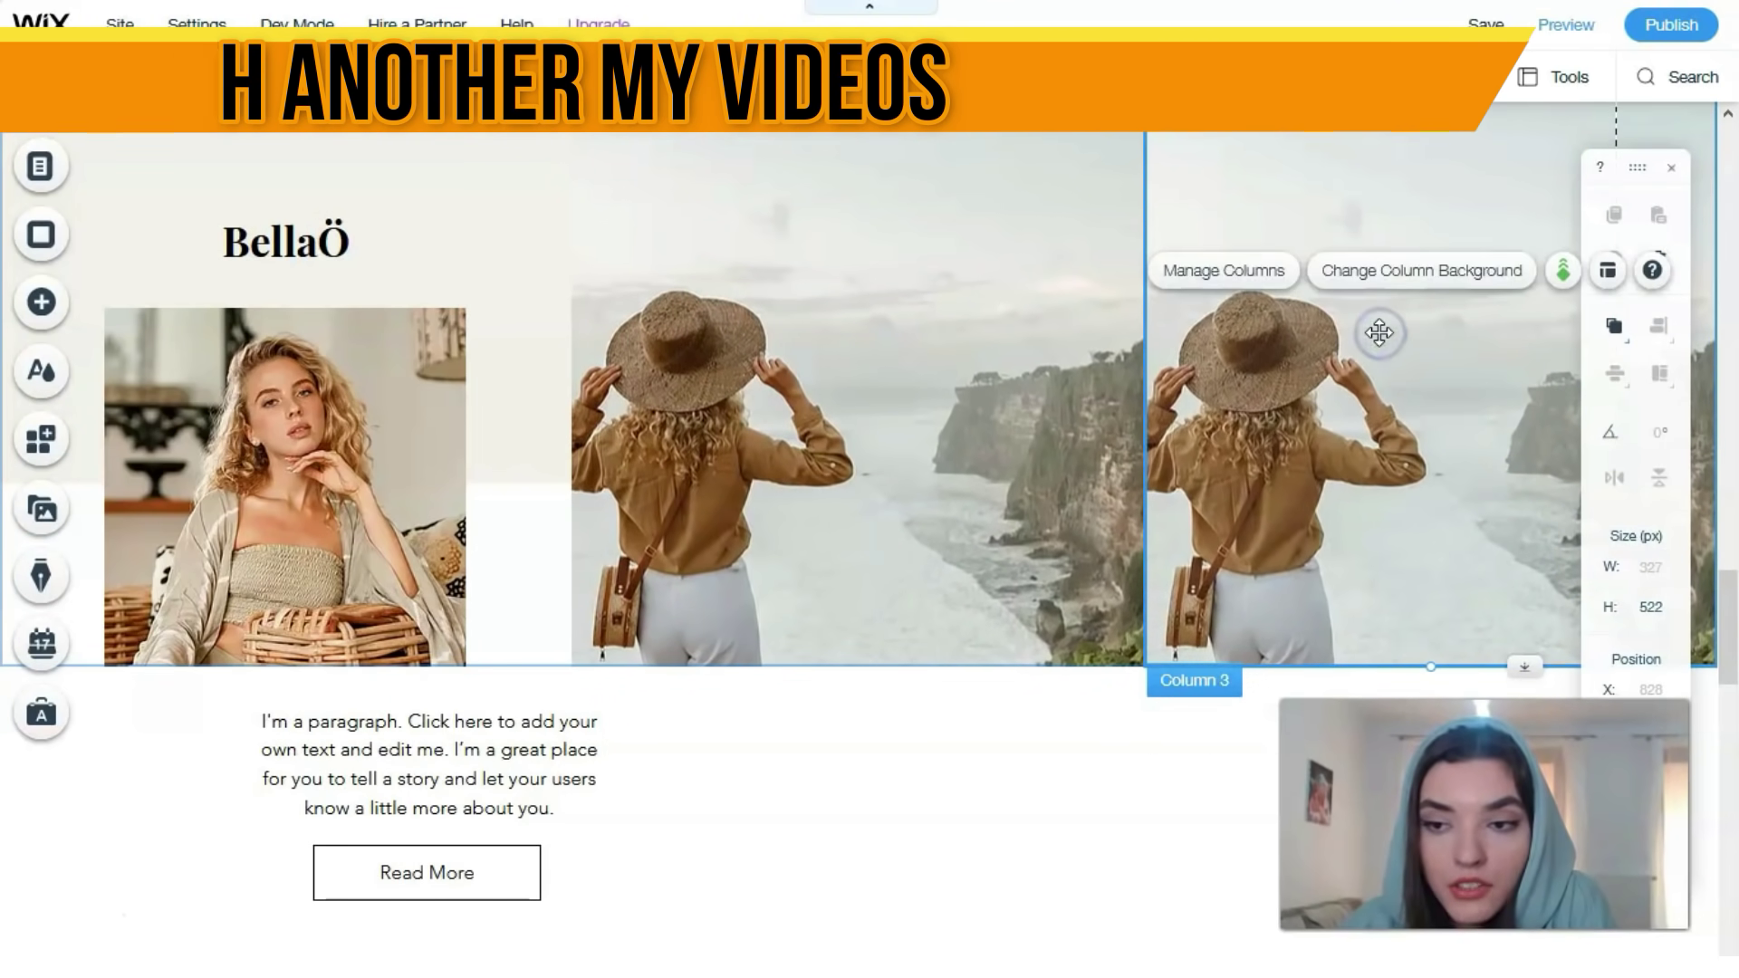
Replace Column 3's beach photo background with the White Structure image.
click(1390, 289)
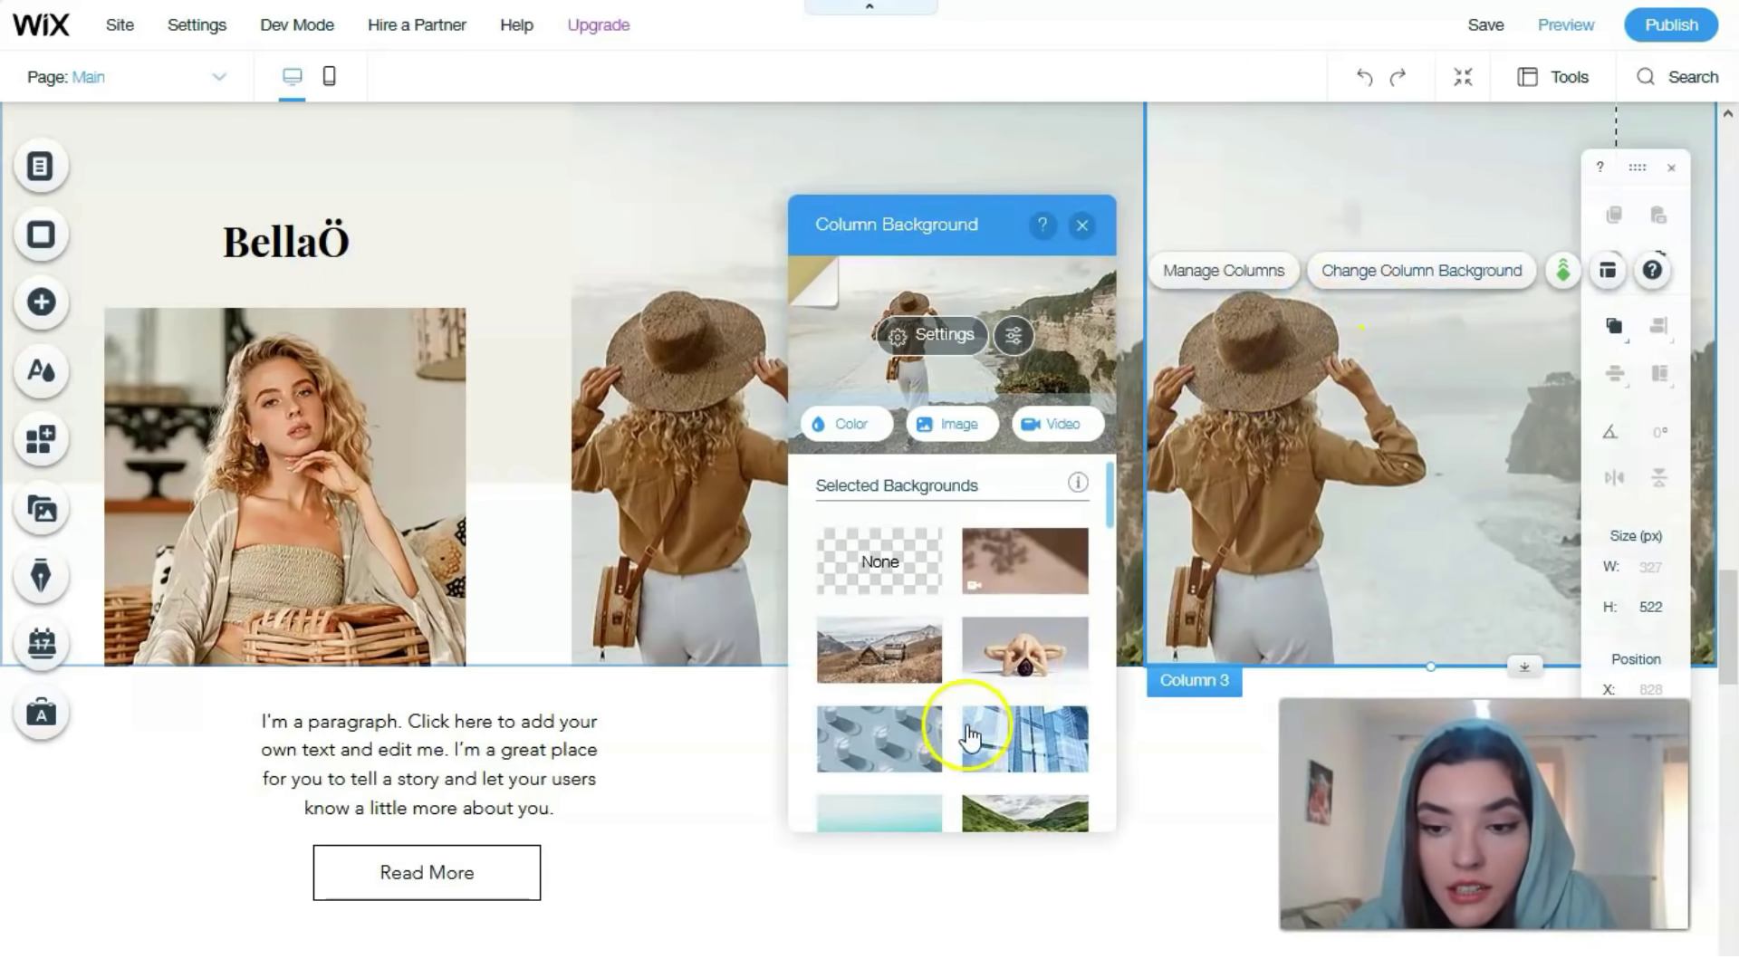
scroll(976, 722, down, 5)
scroll(985, 711, down, 5)
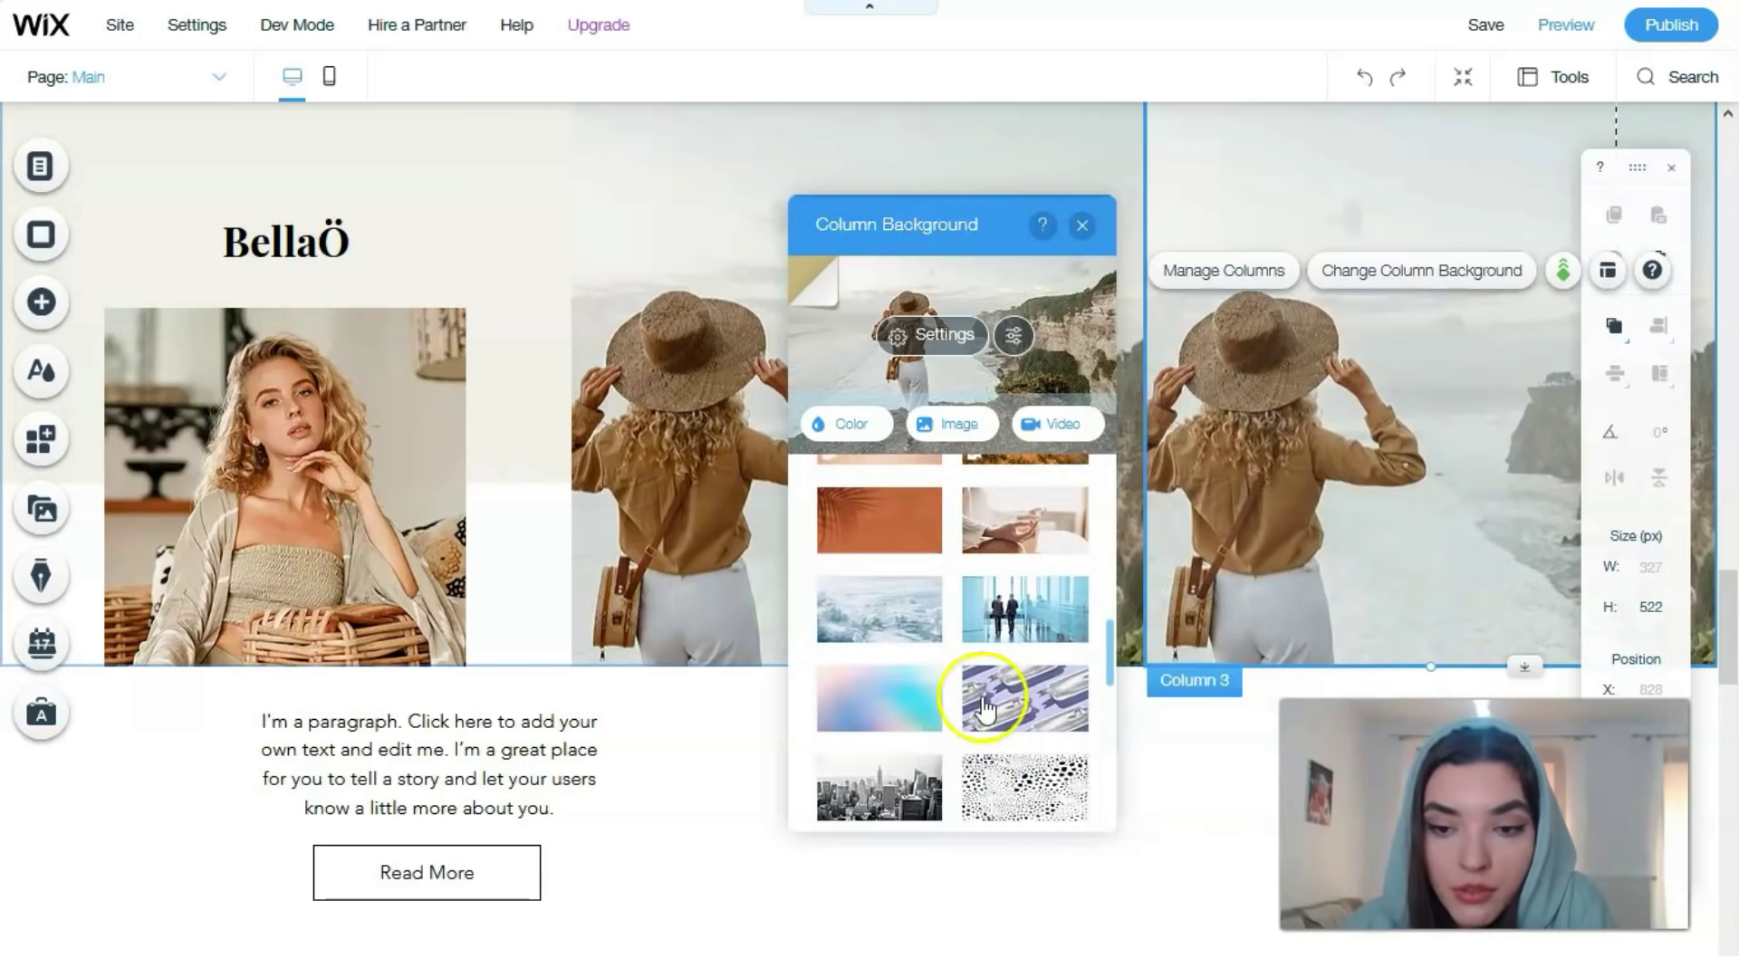
scroll(984, 711, down, 6)
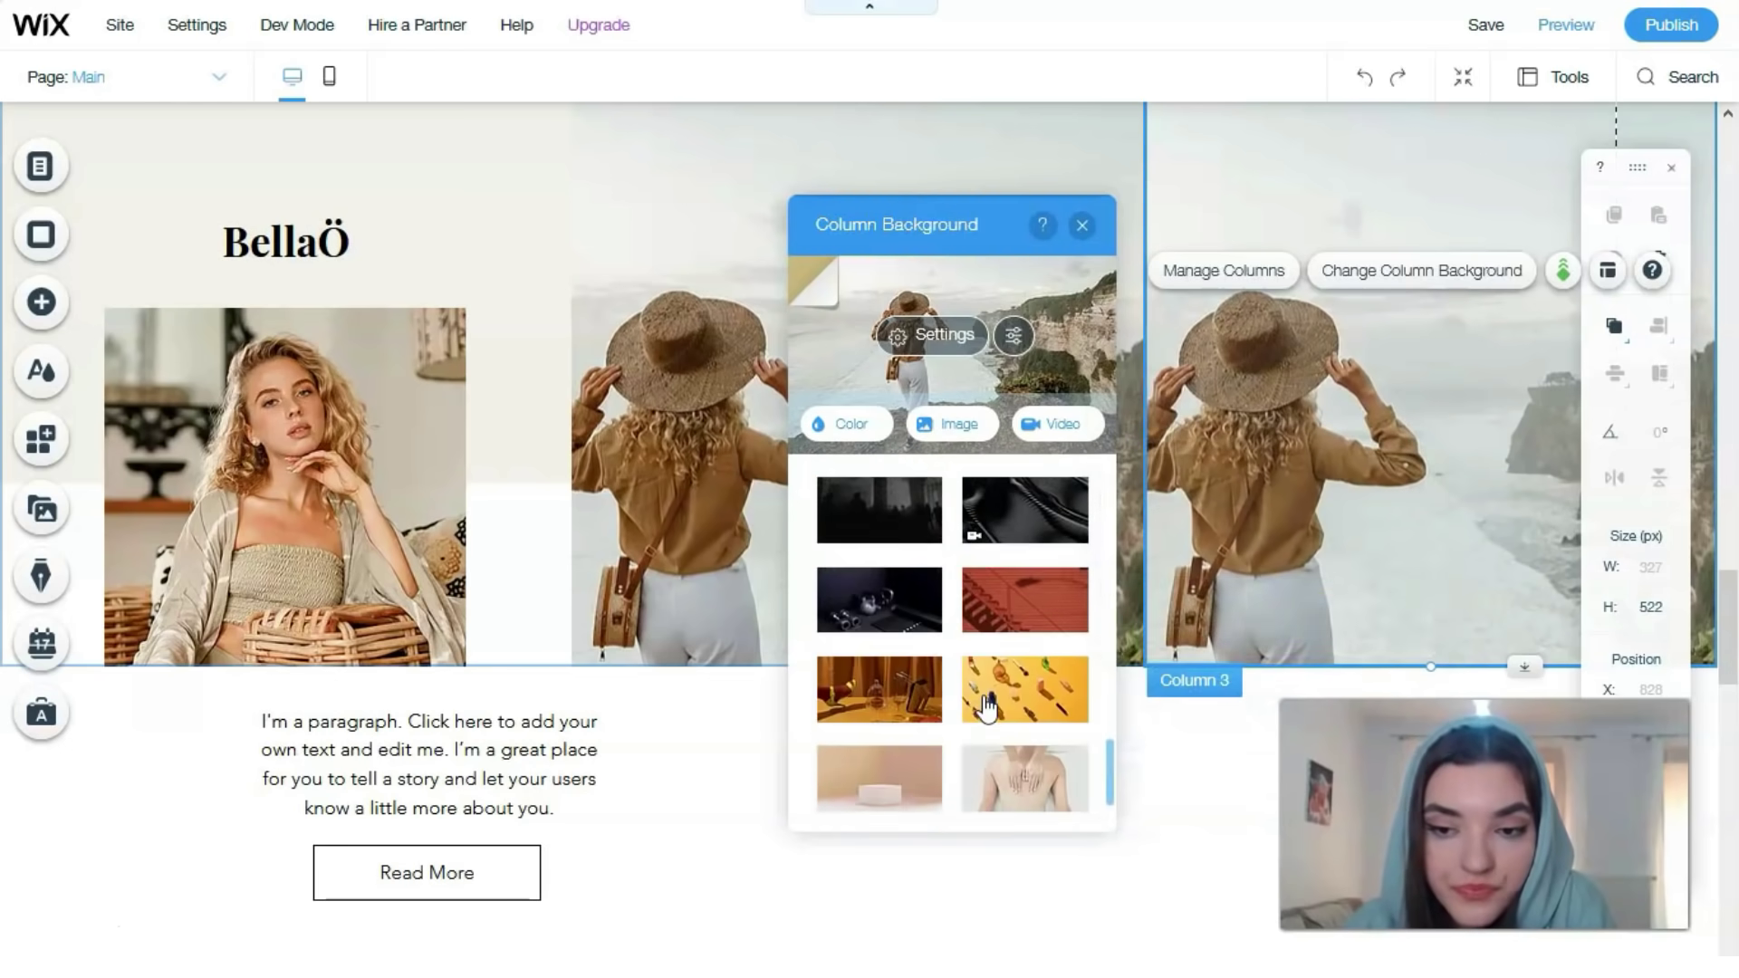
scroll(988, 705, down, 8)
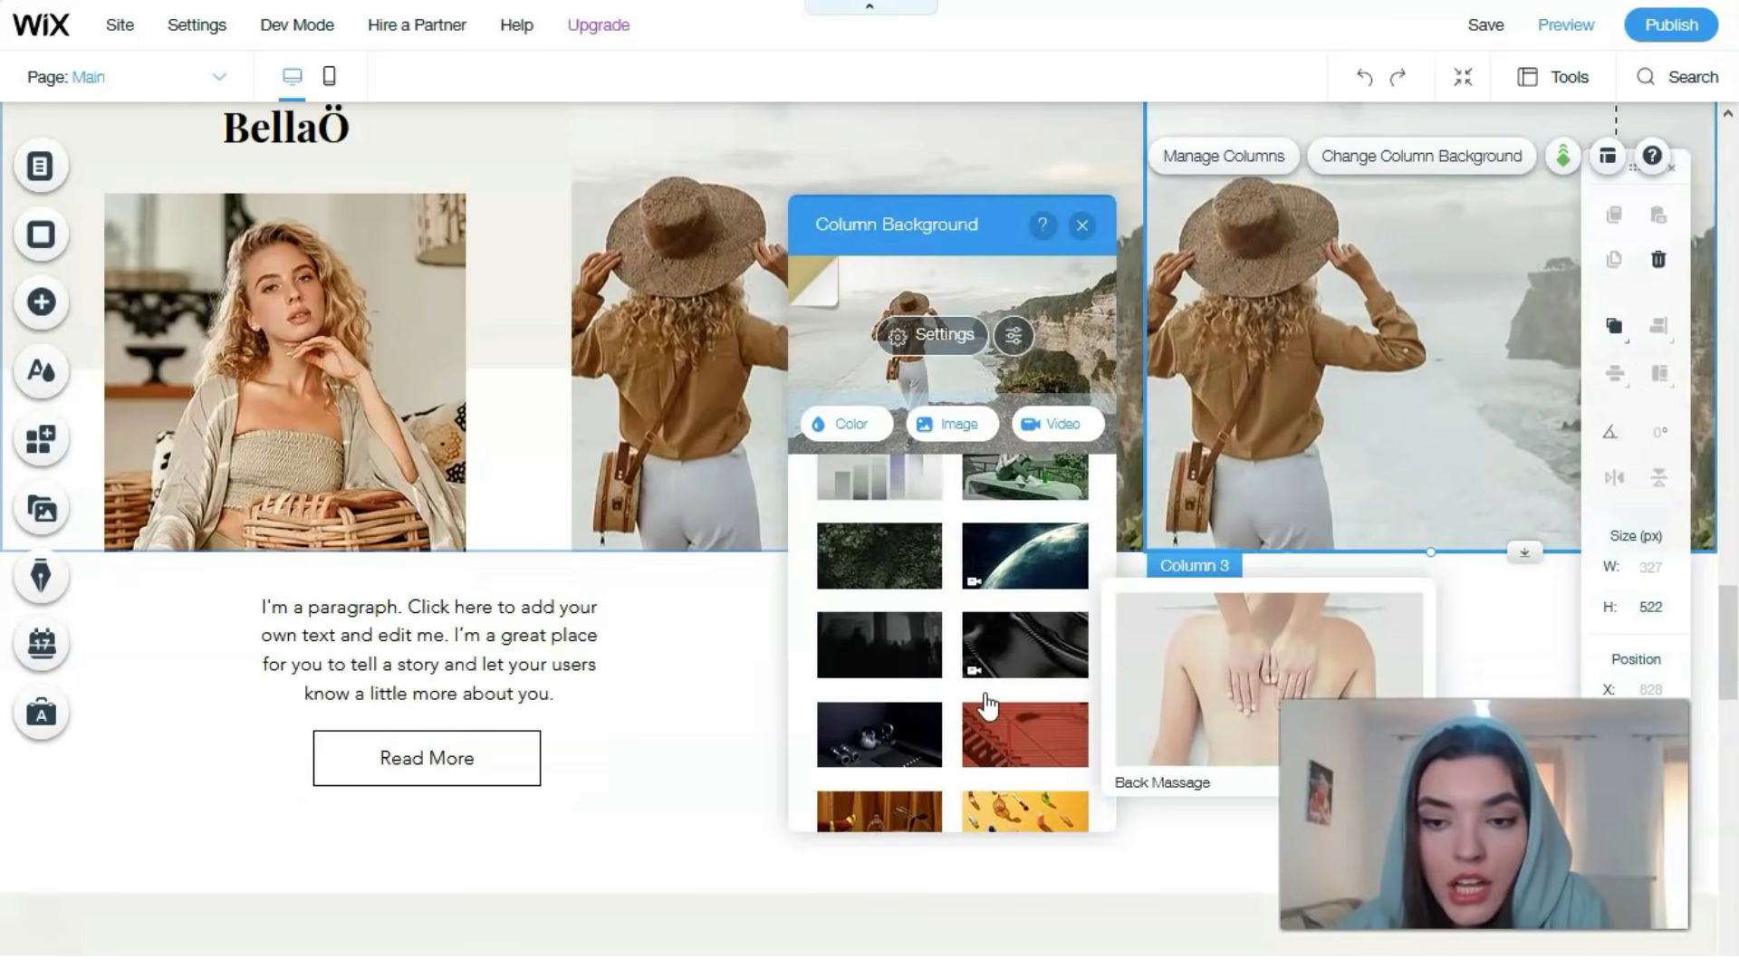
scroll(990, 702, up, 8)
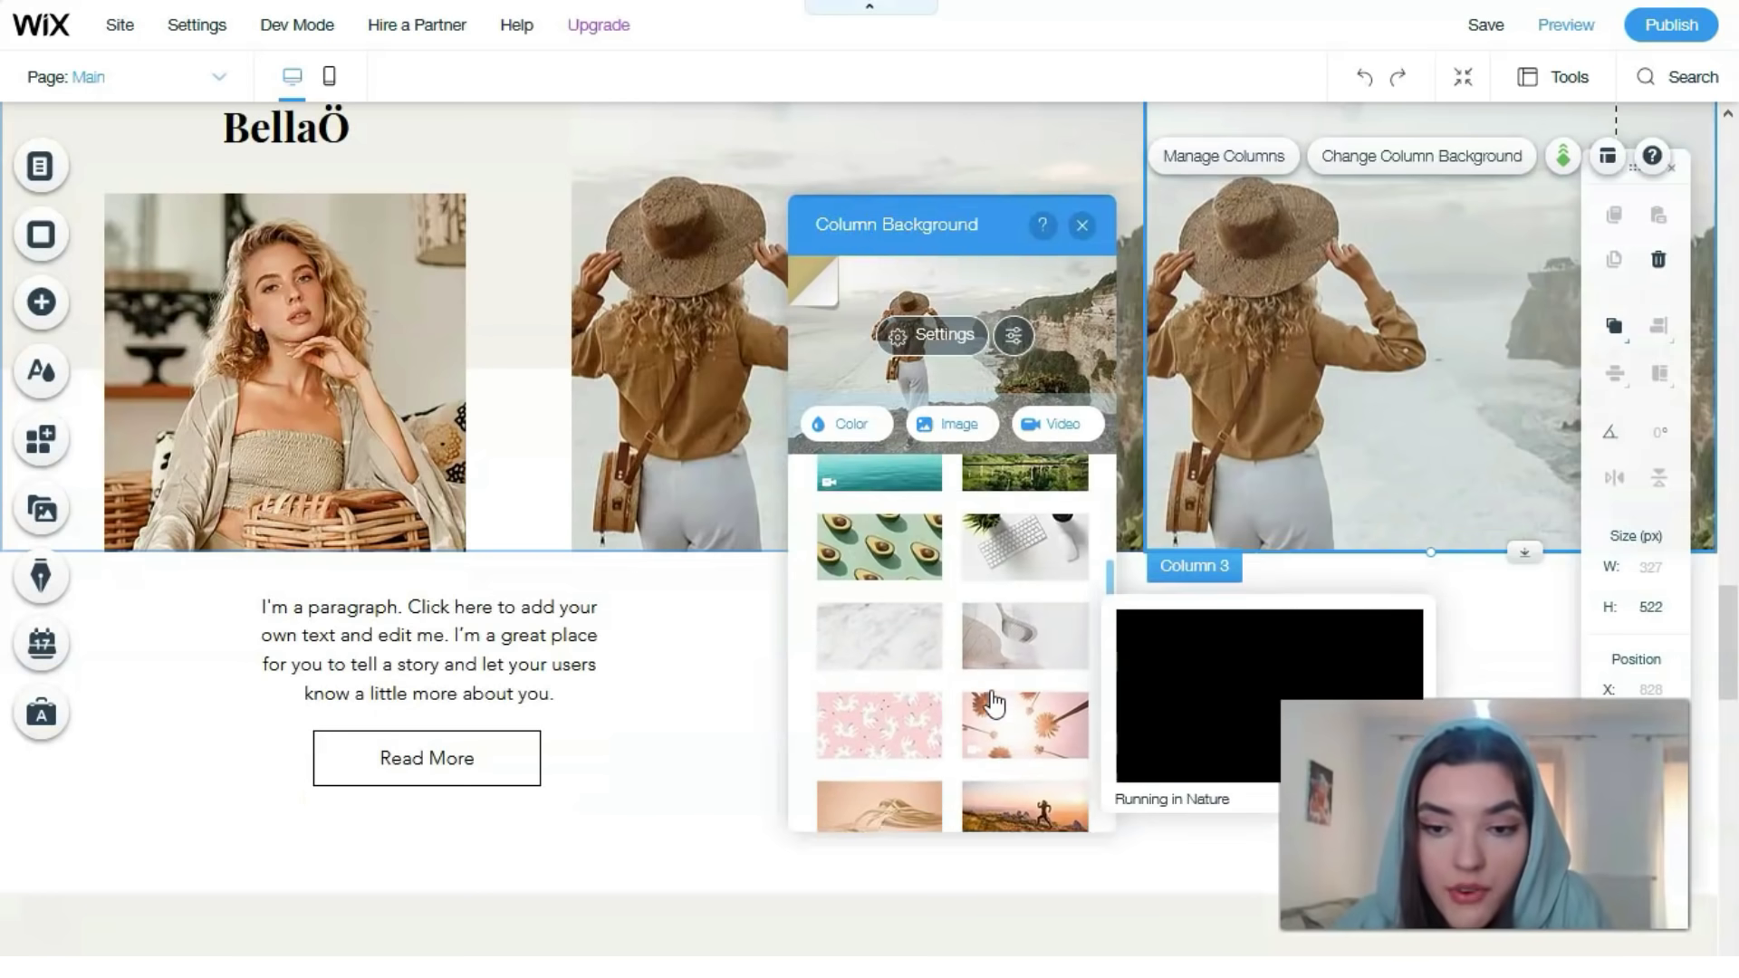
click(919, 666)
click(1012, 658)
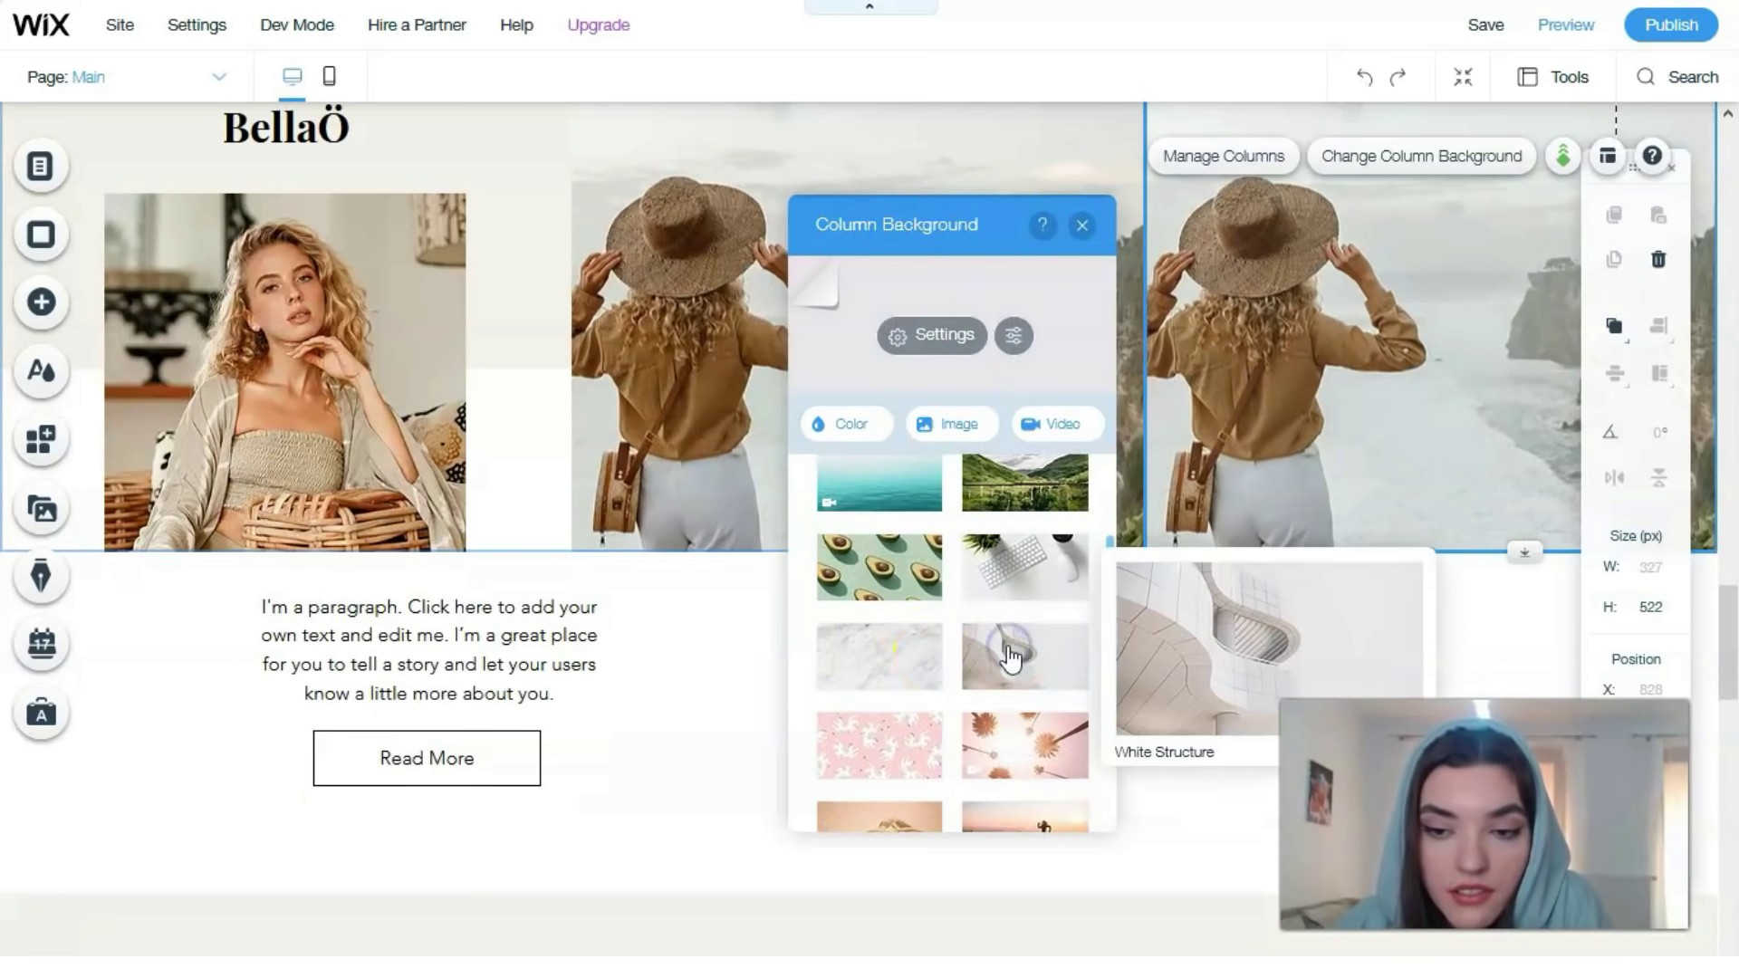
click(1182, 563)
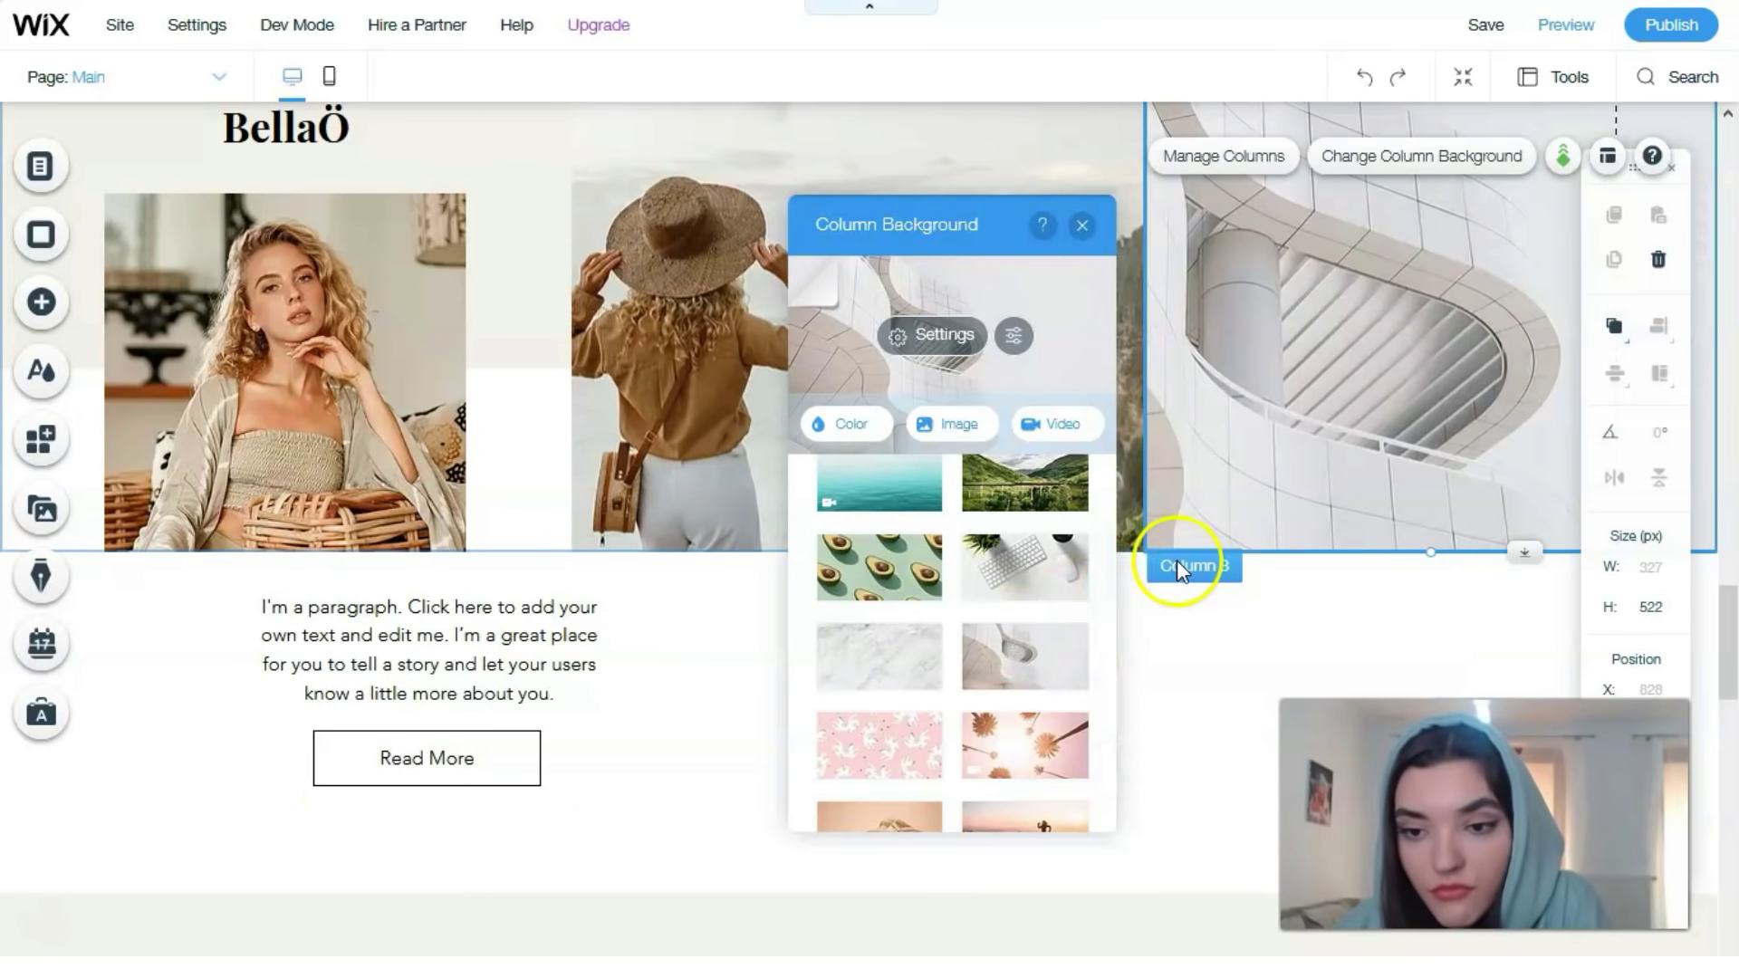
click(1078, 229)
click(1091, 227)
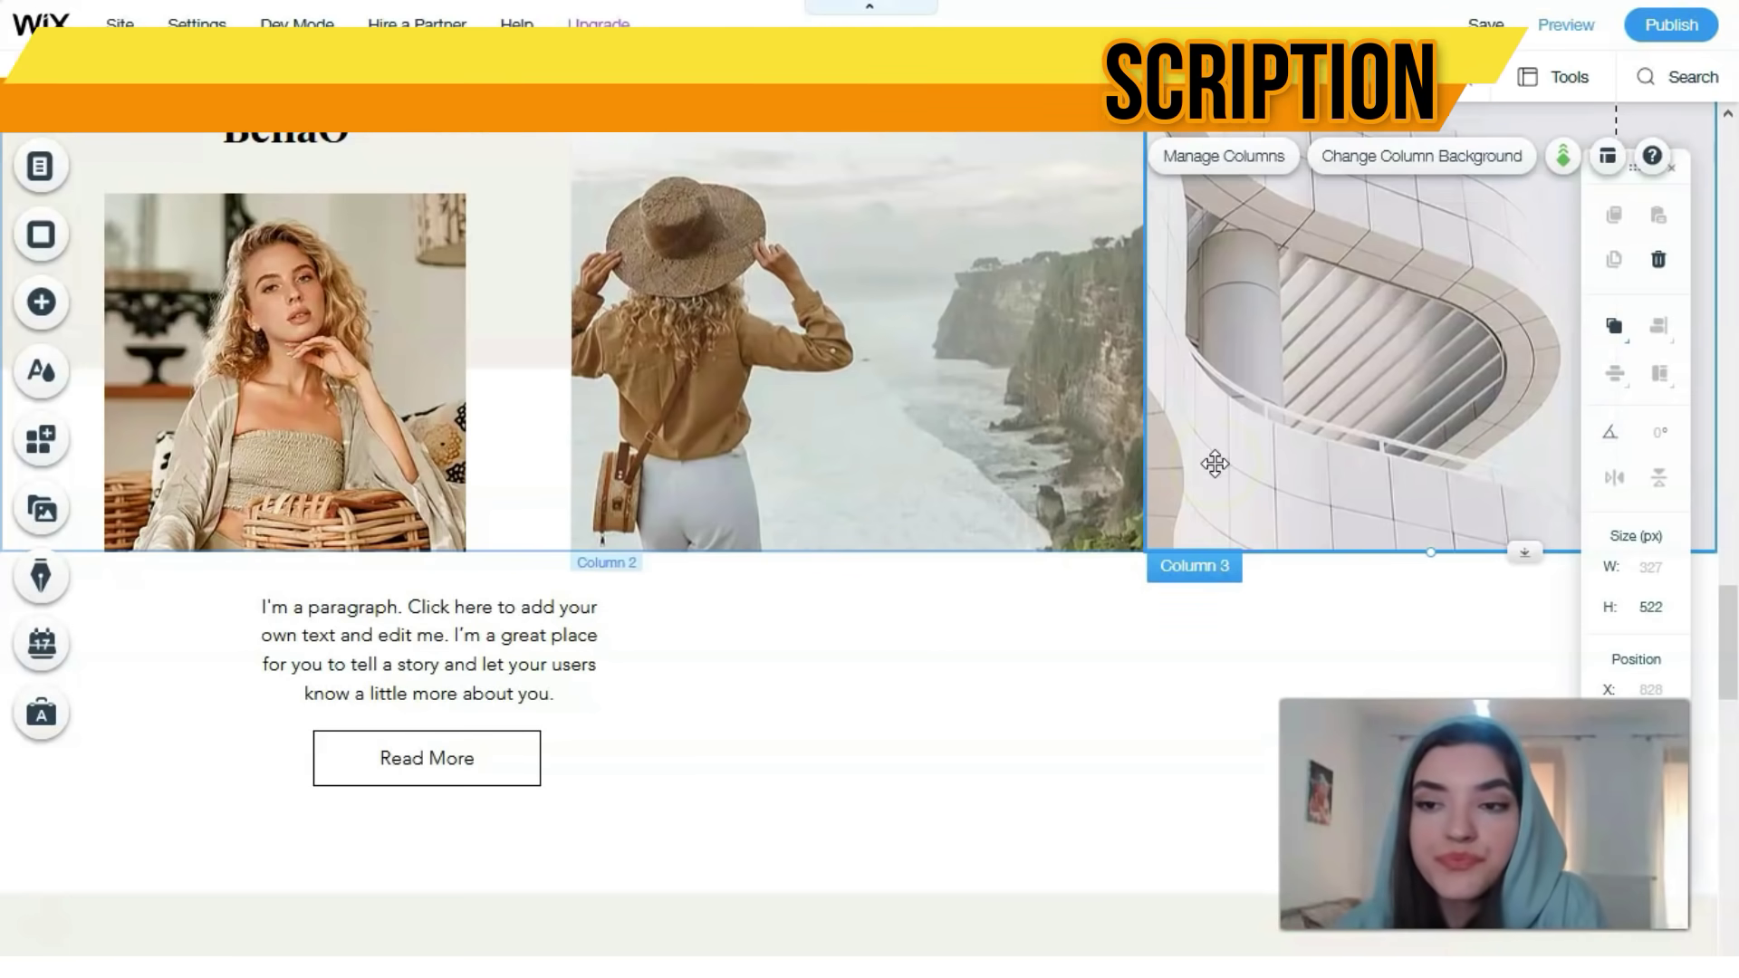
Save the site and select the Instagram Feed gallery in the Follow Me section.
scroll(835, 605, down, 9)
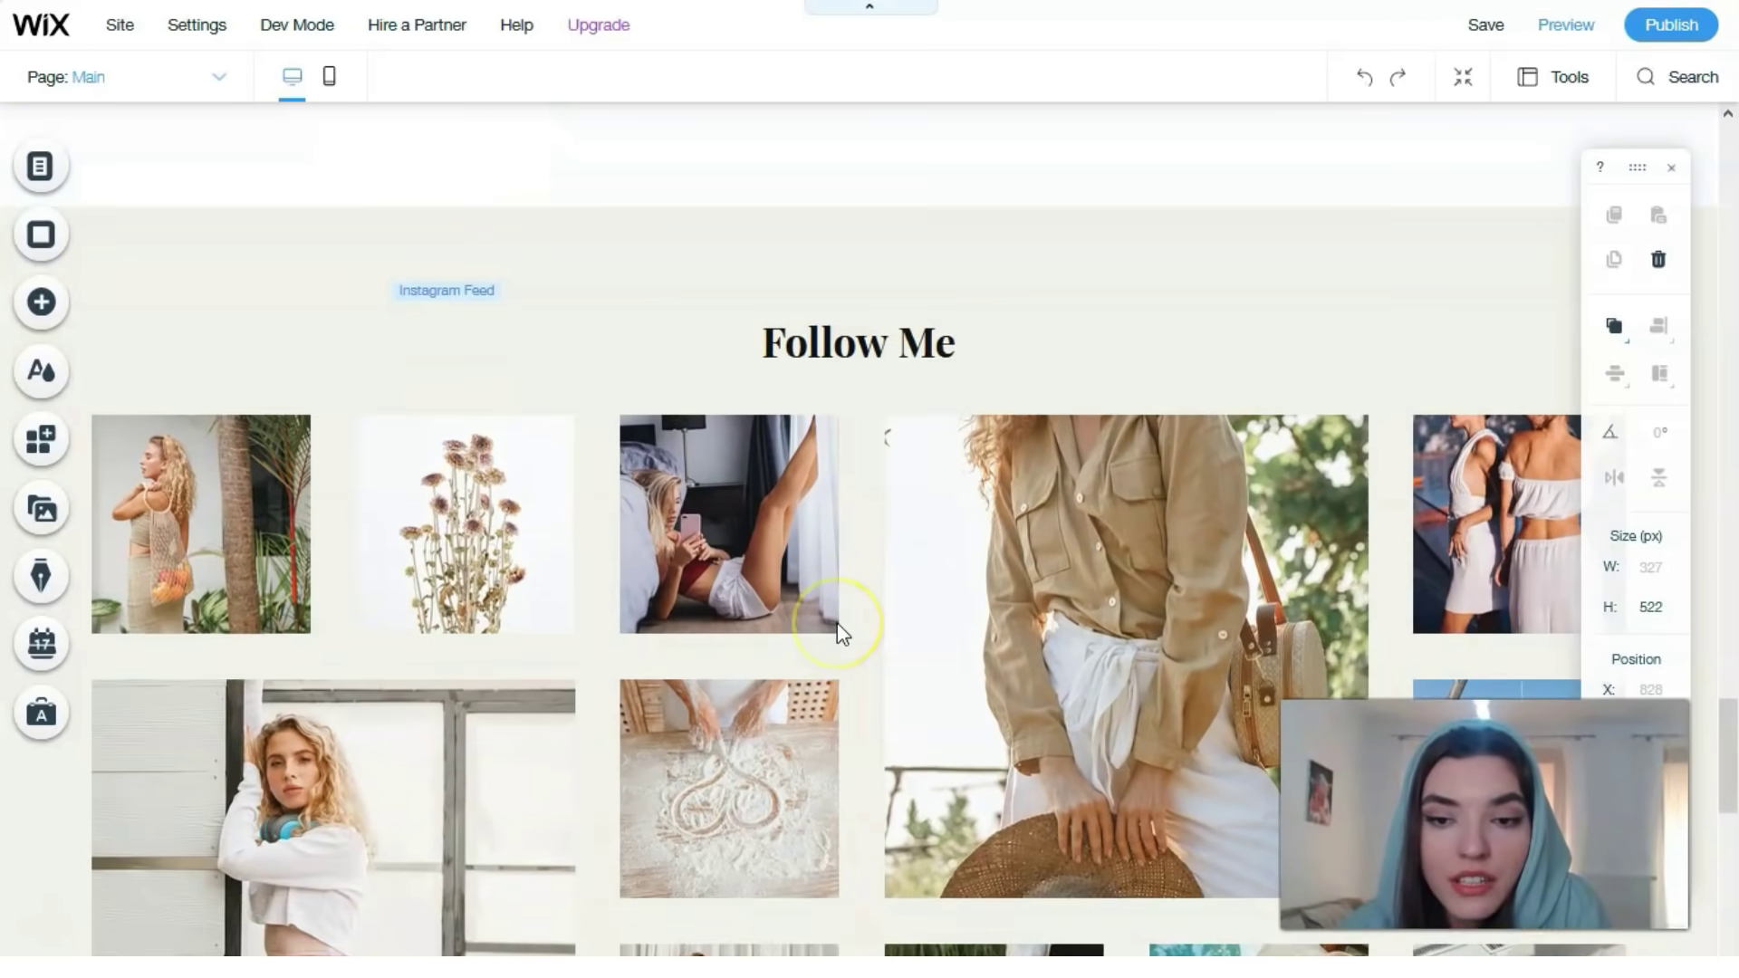
scroll(839, 619, down, 2)
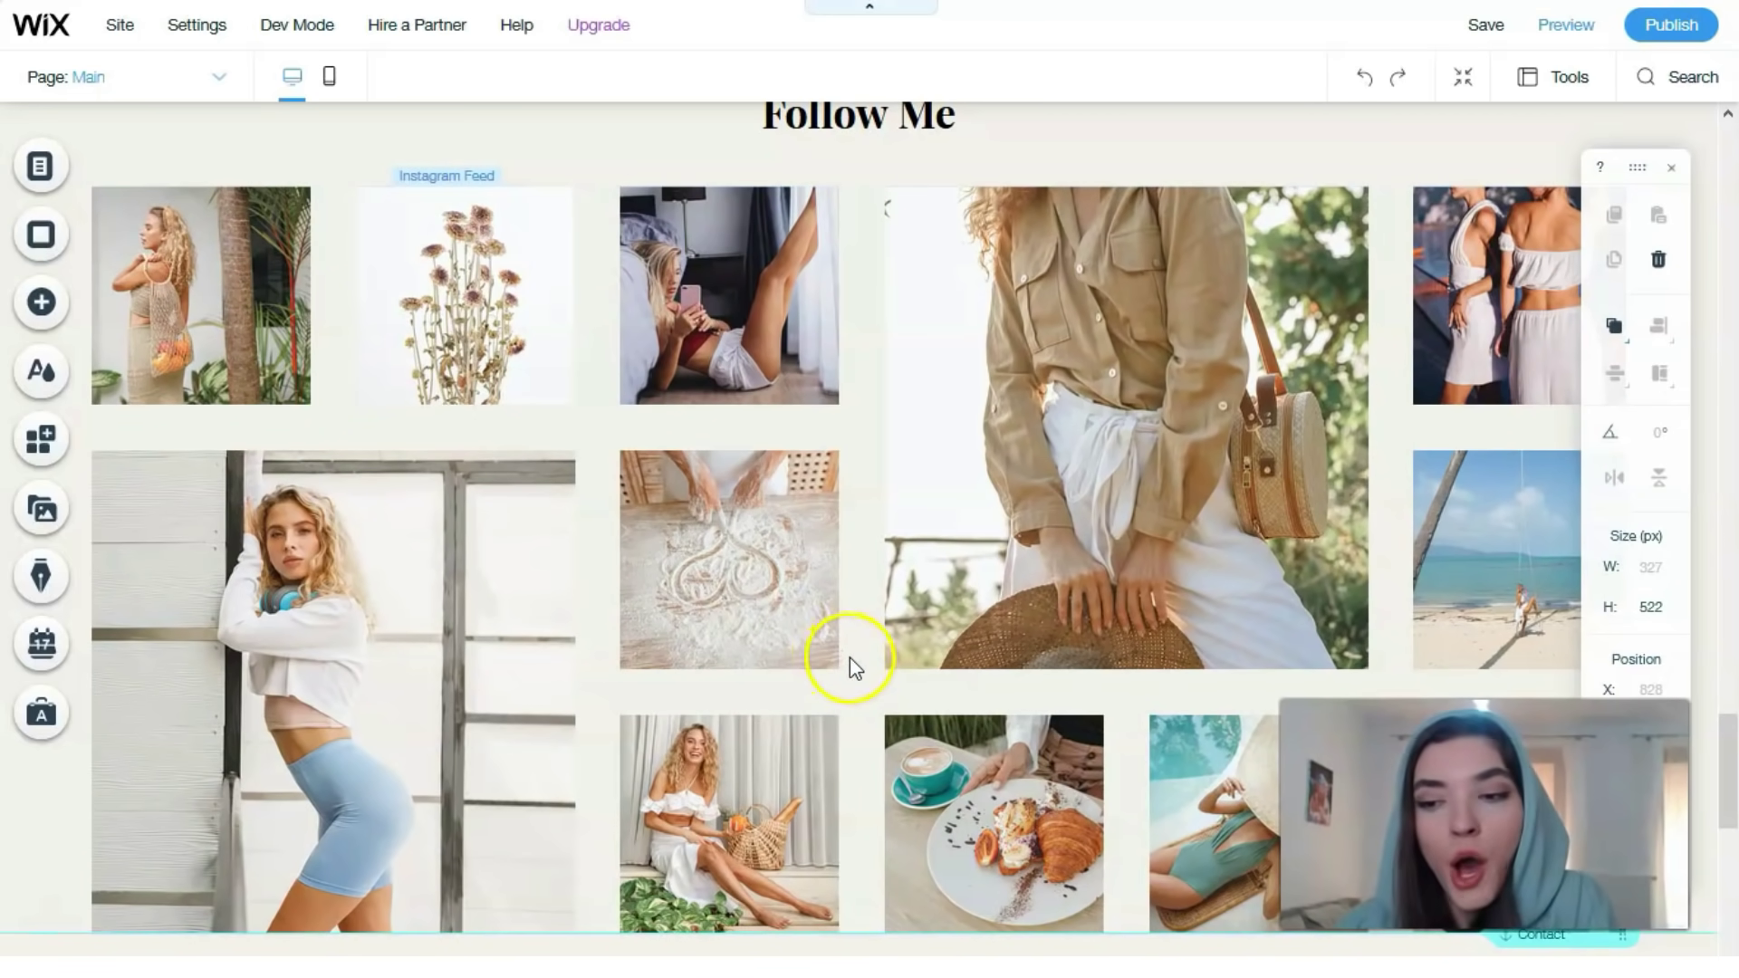
scroll(853, 650, down, 2)
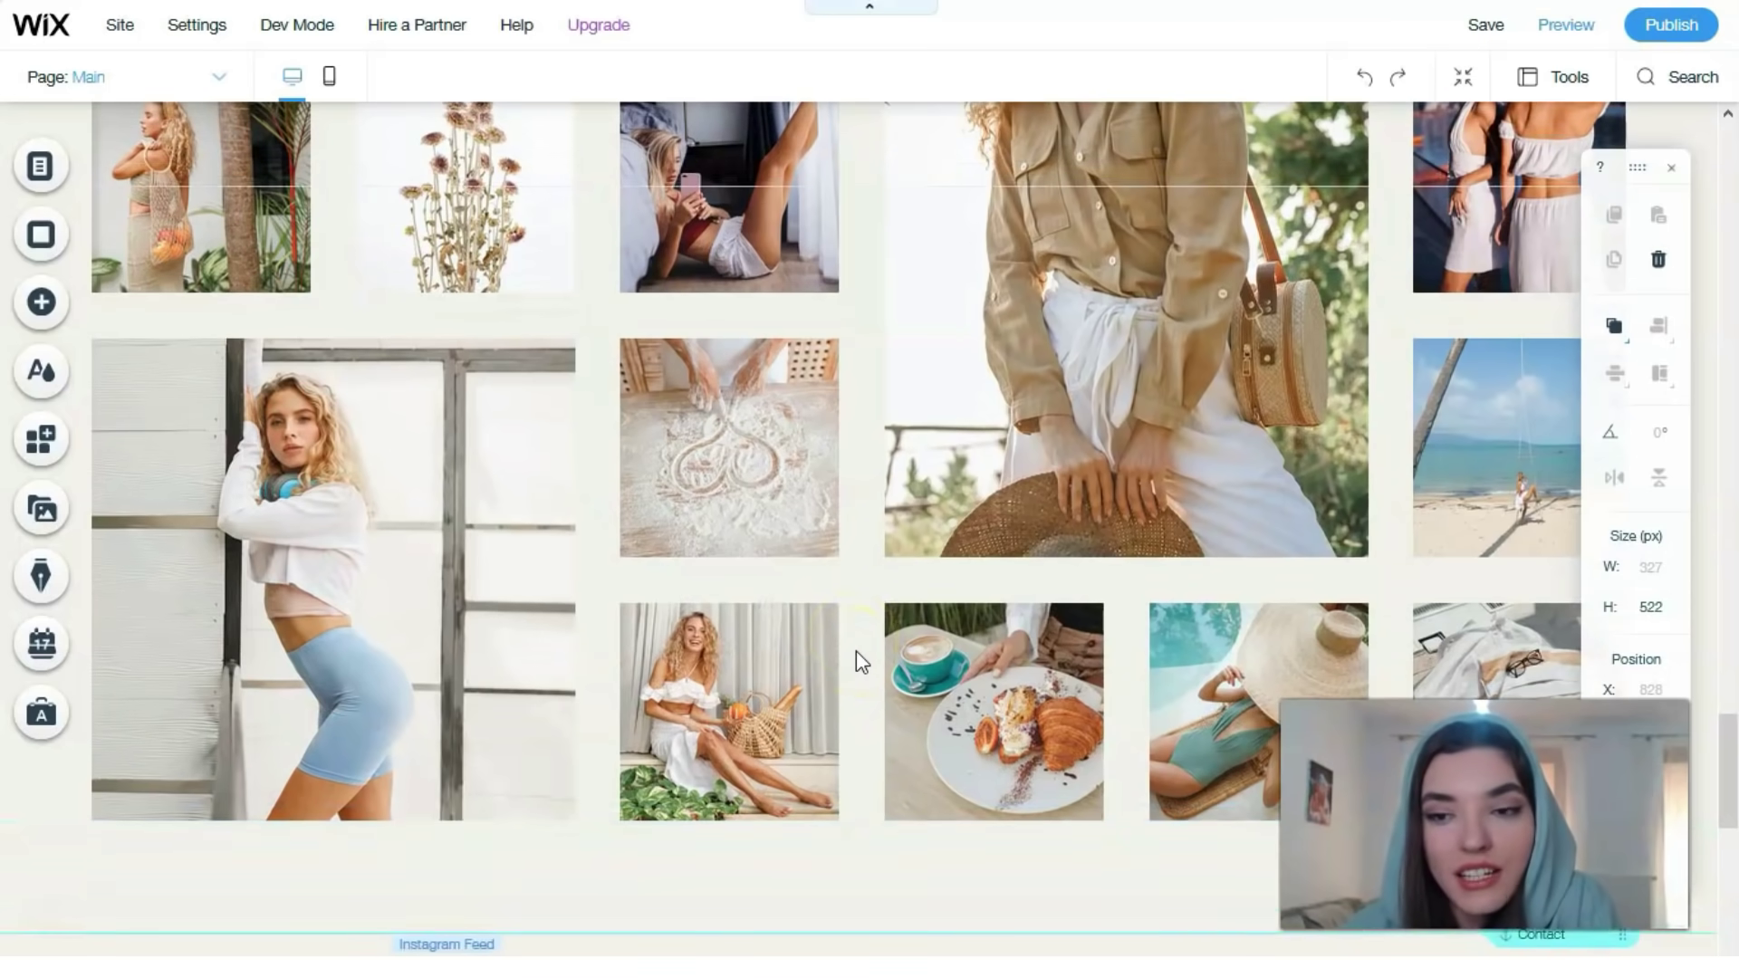
scroll(856, 650, up, 2)
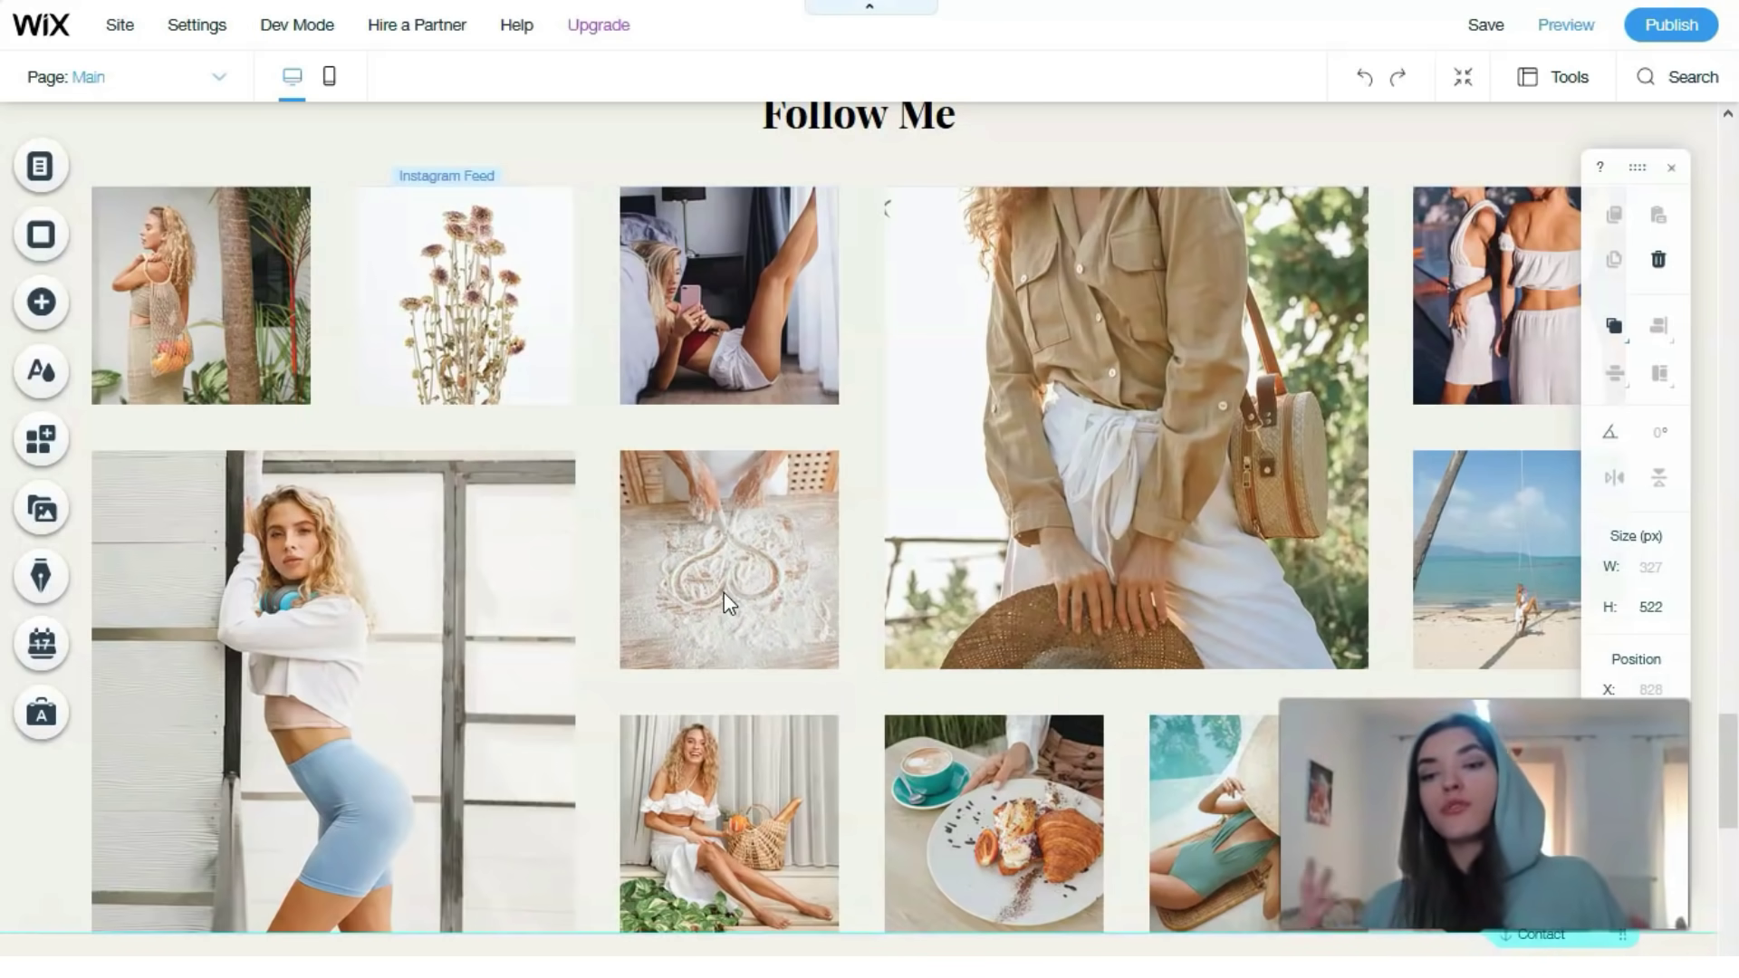
key(ctrl+s)
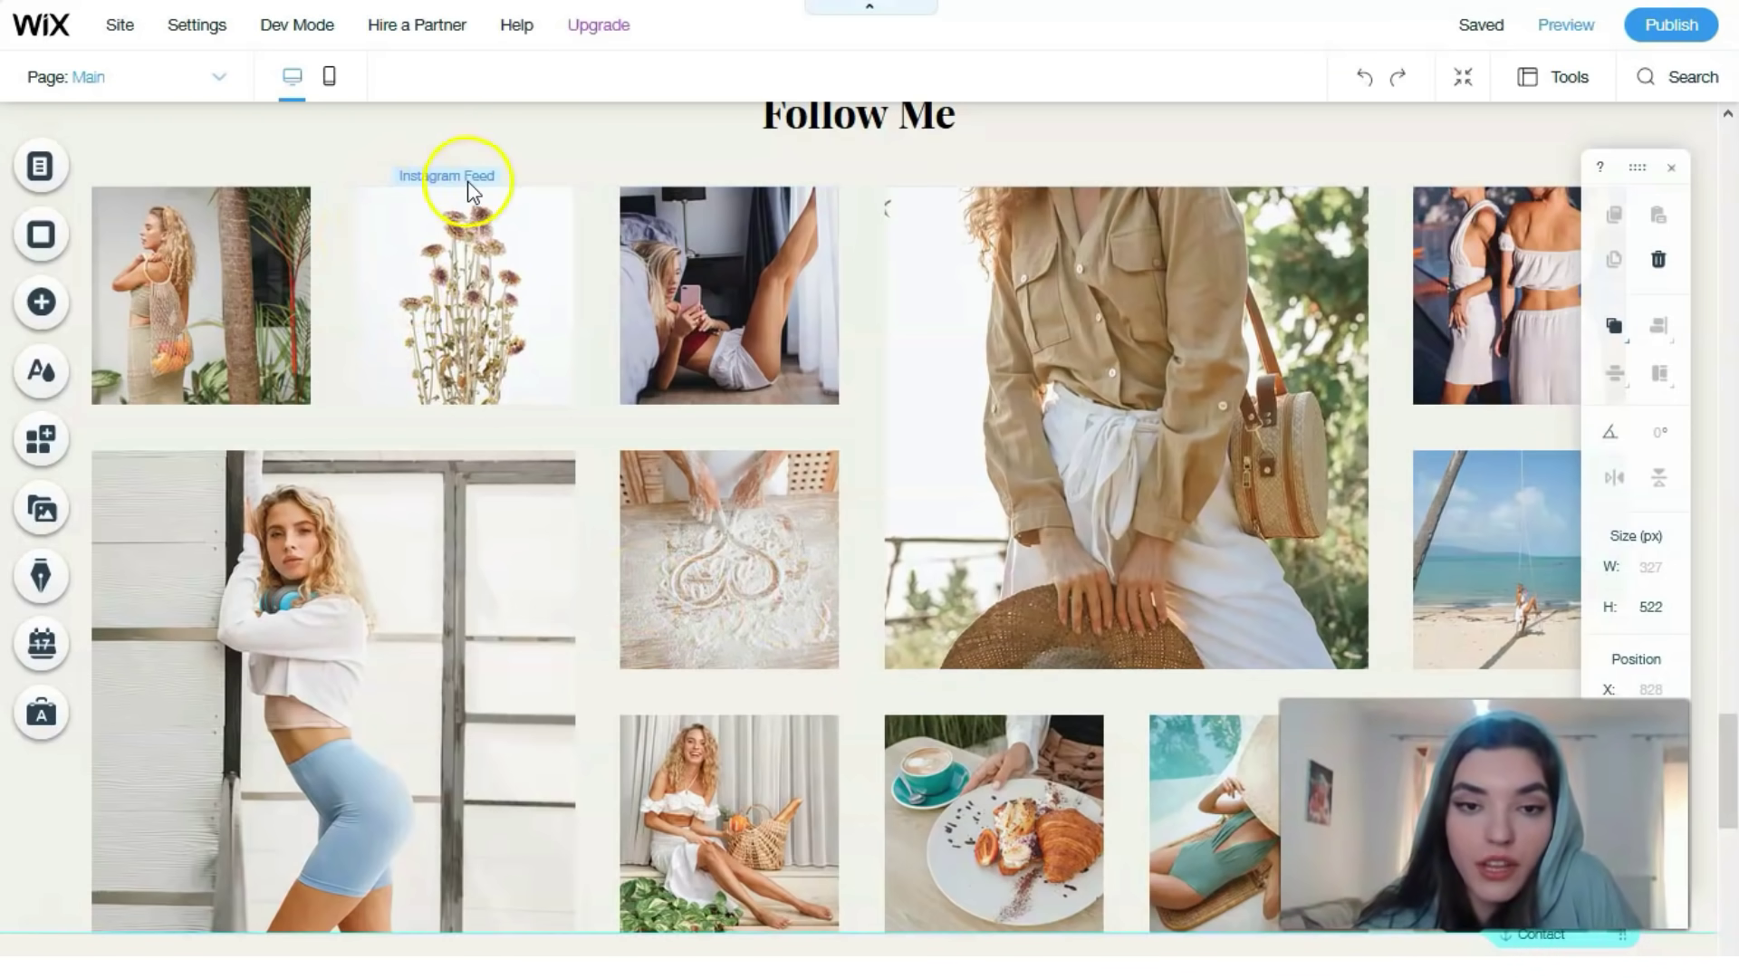
click(444, 222)
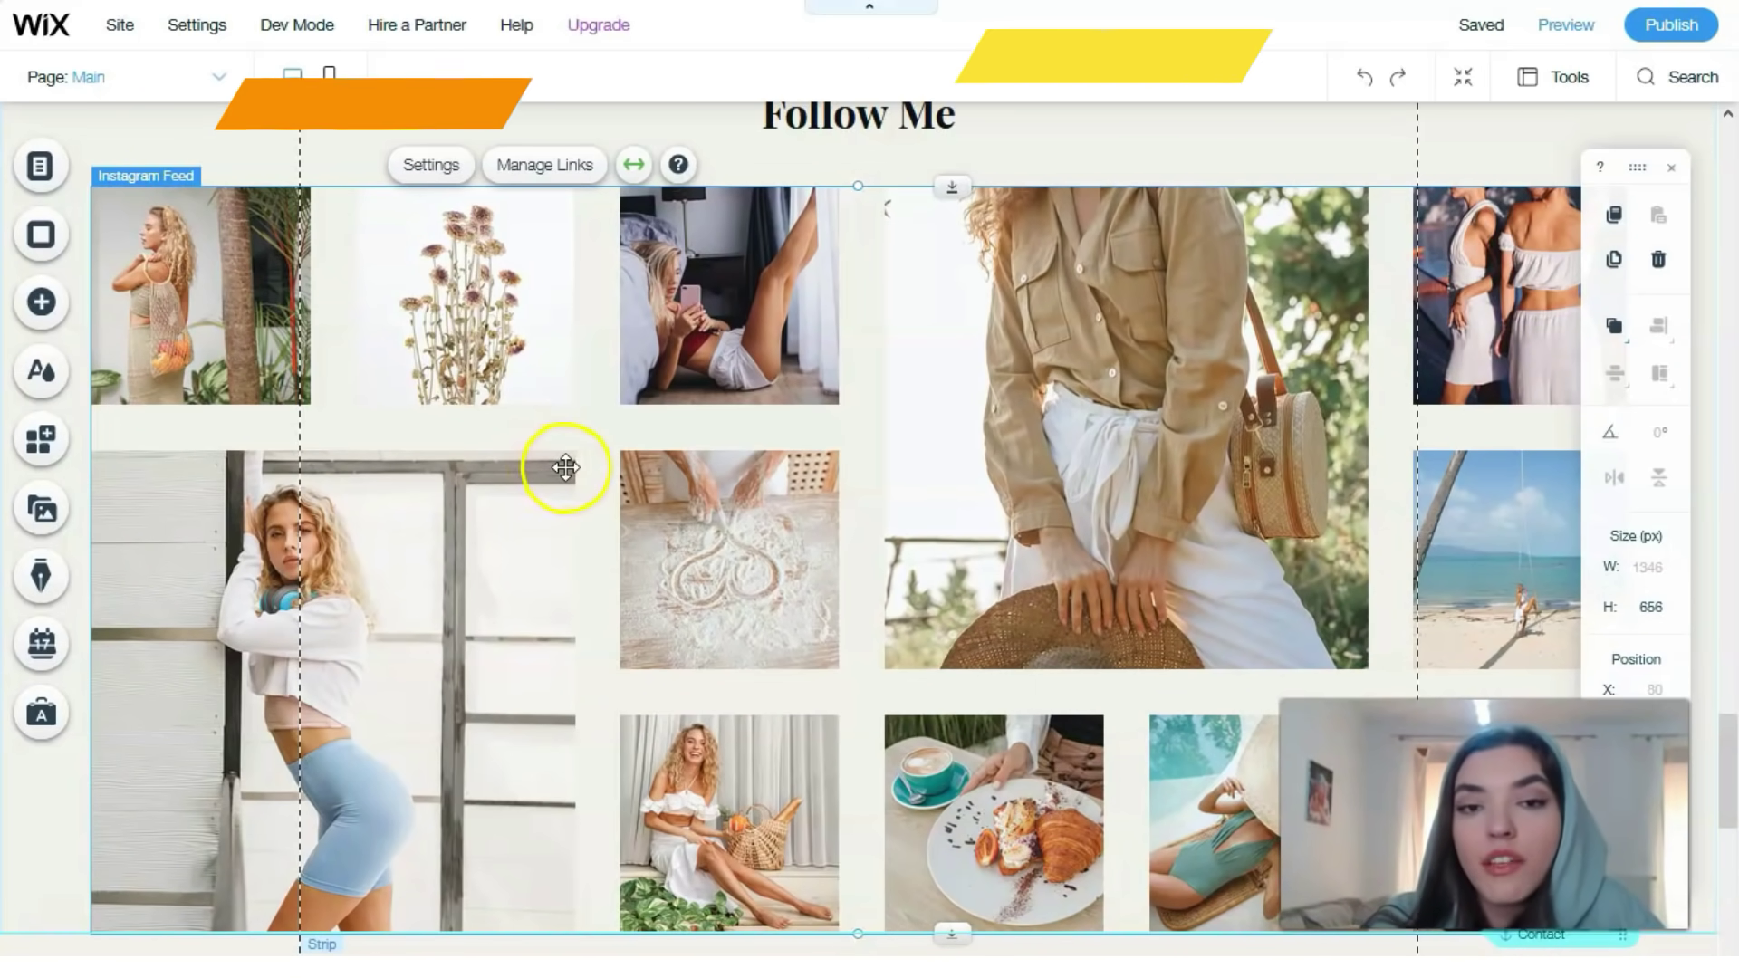
scroll(558, 427, down, 3)
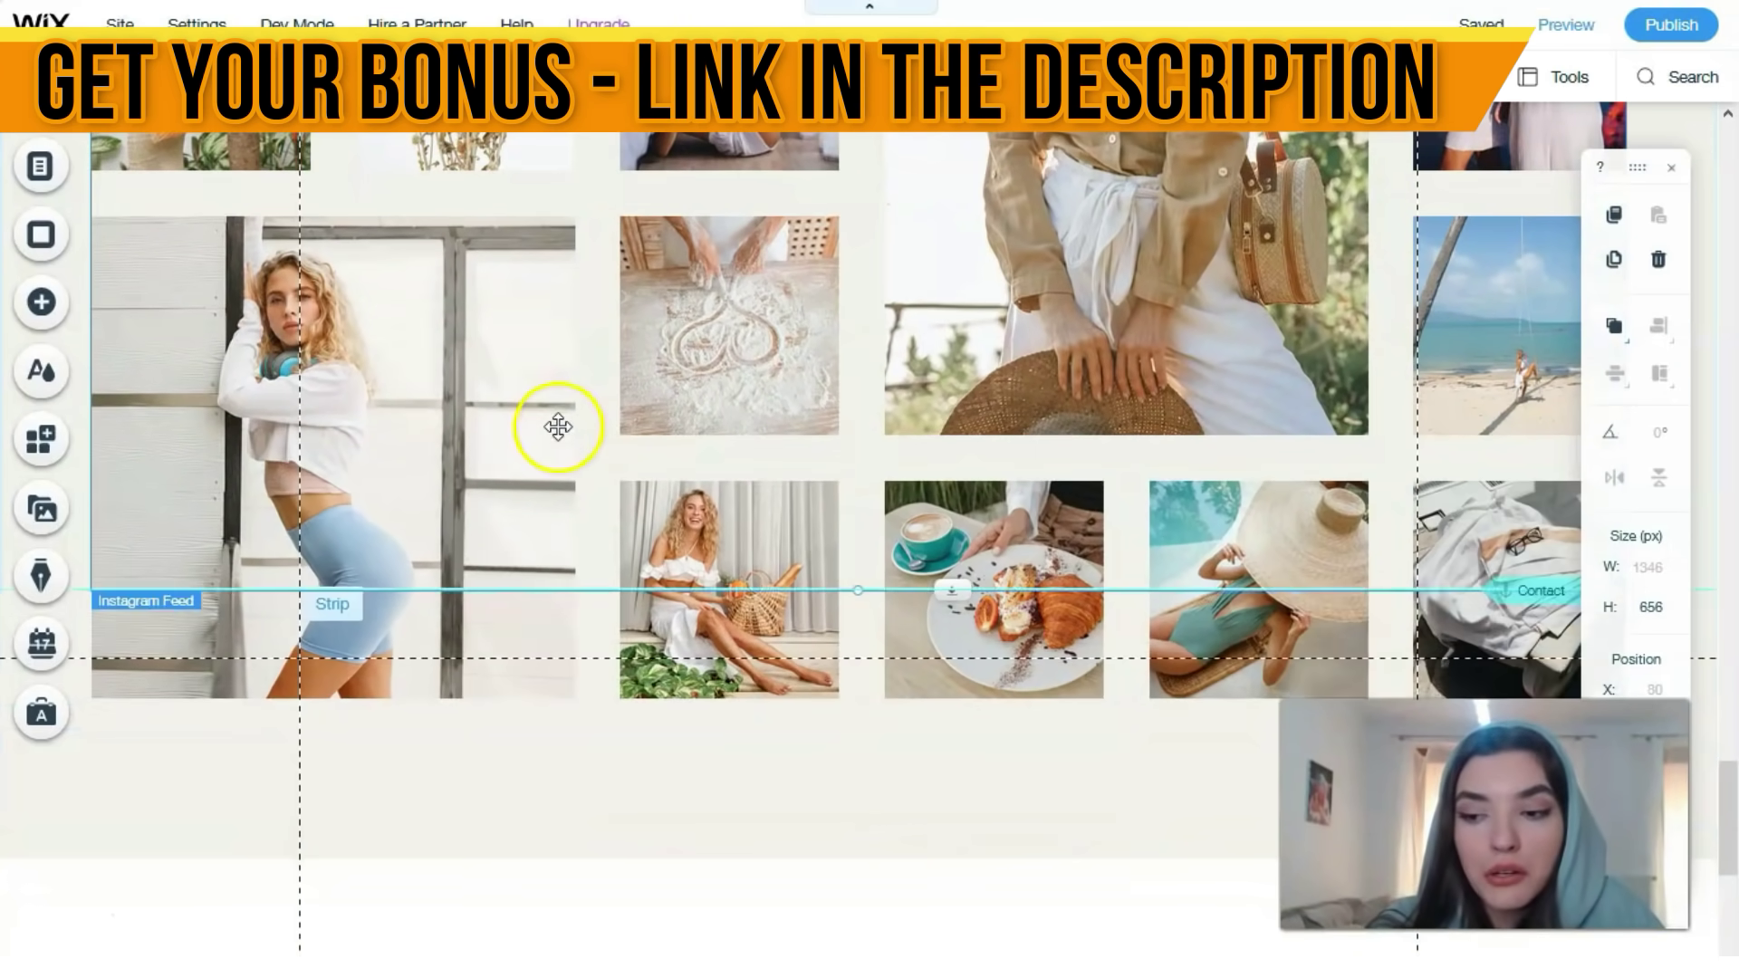
Scroll to the footer and select the 'Sign Up For My Latest' heading in Column 1.
scroll(558, 426, down, 8)
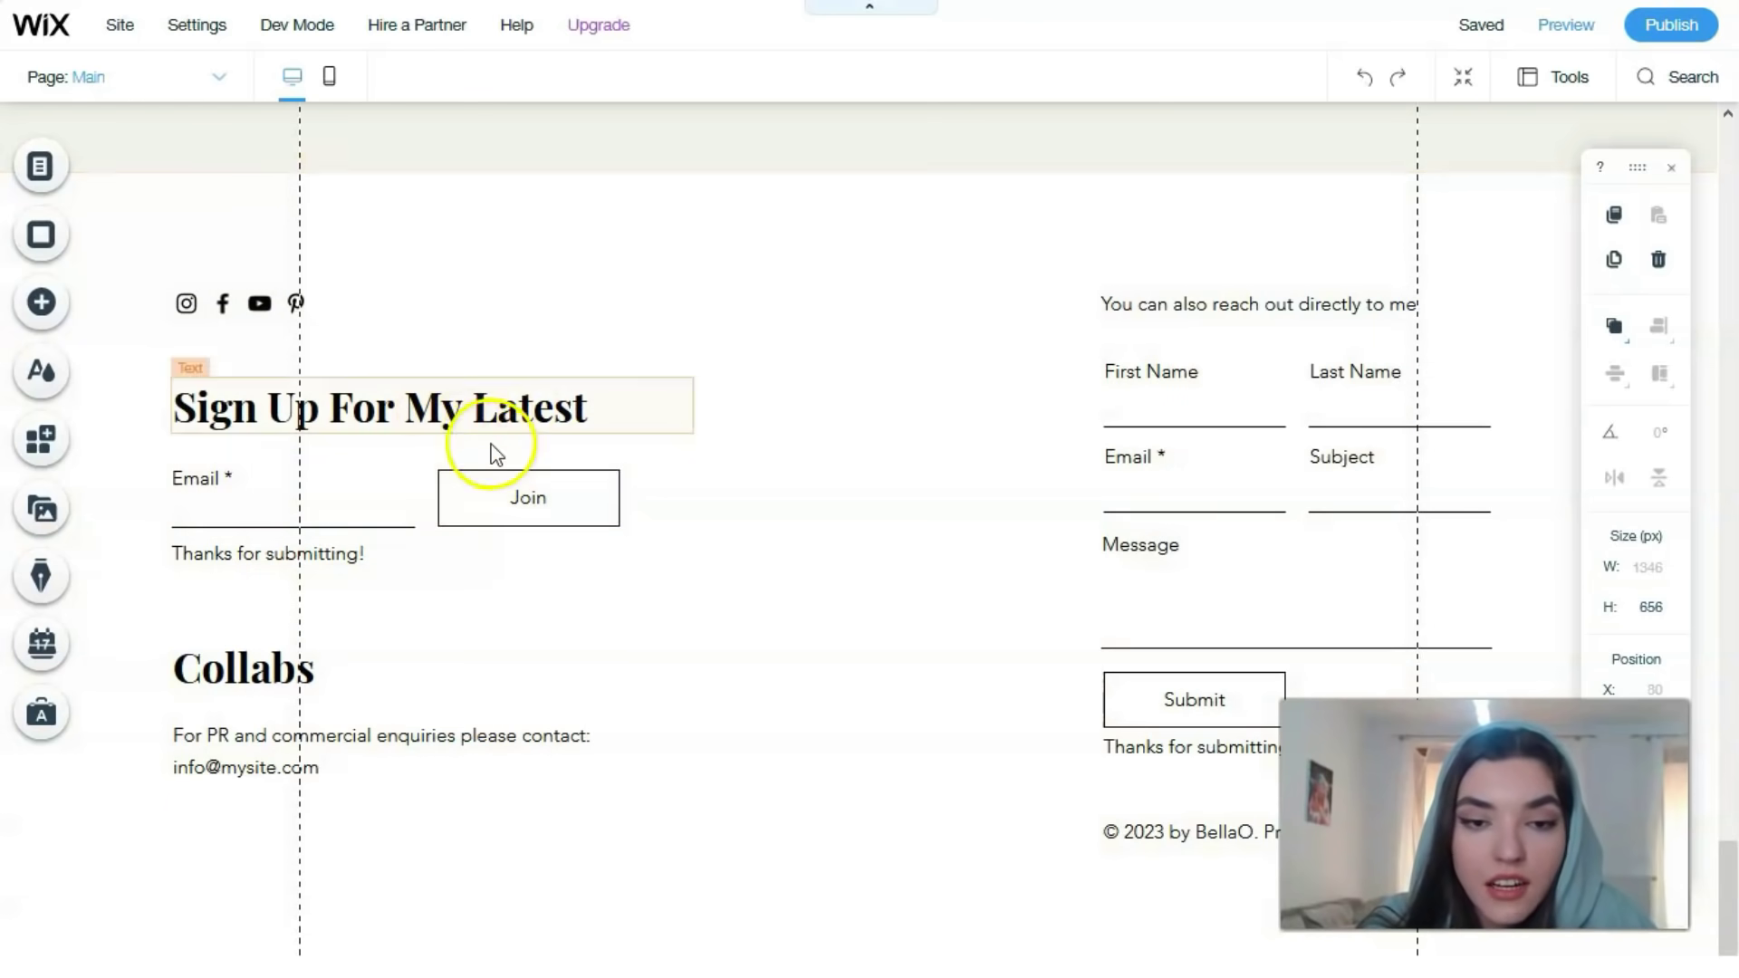
click(594, 408)
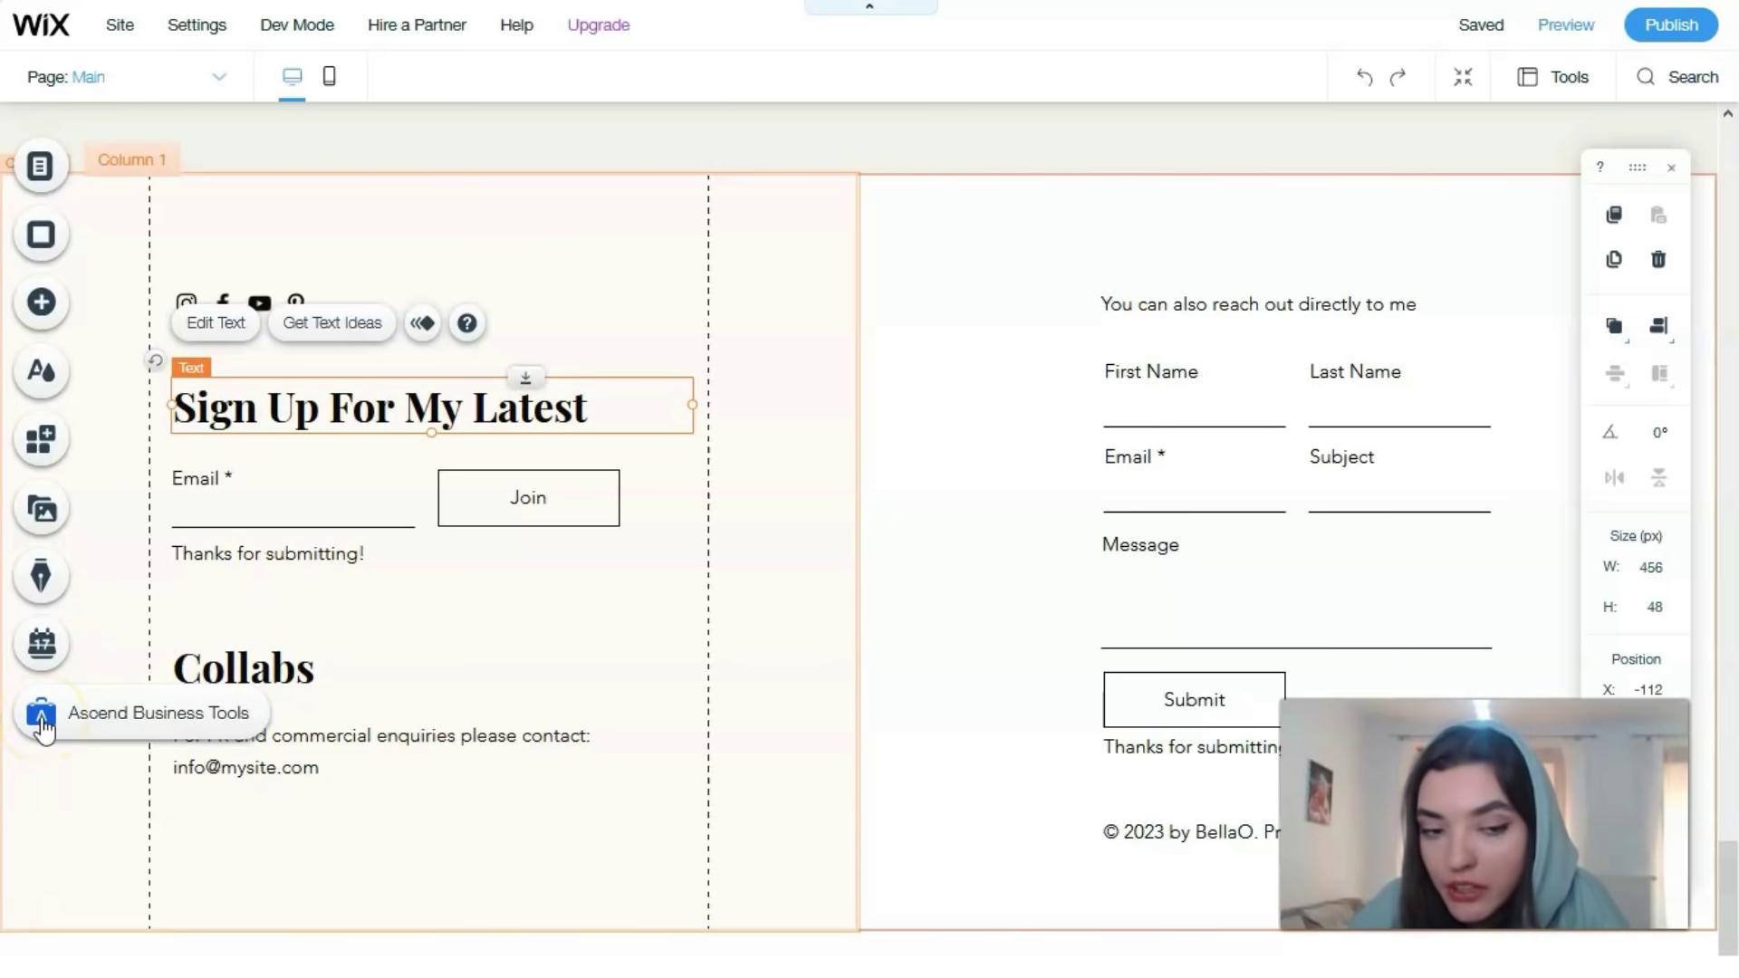
Open Email Marketing from Ascend's Marketing & SEO Tools in the Dashboard.
click(42, 720)
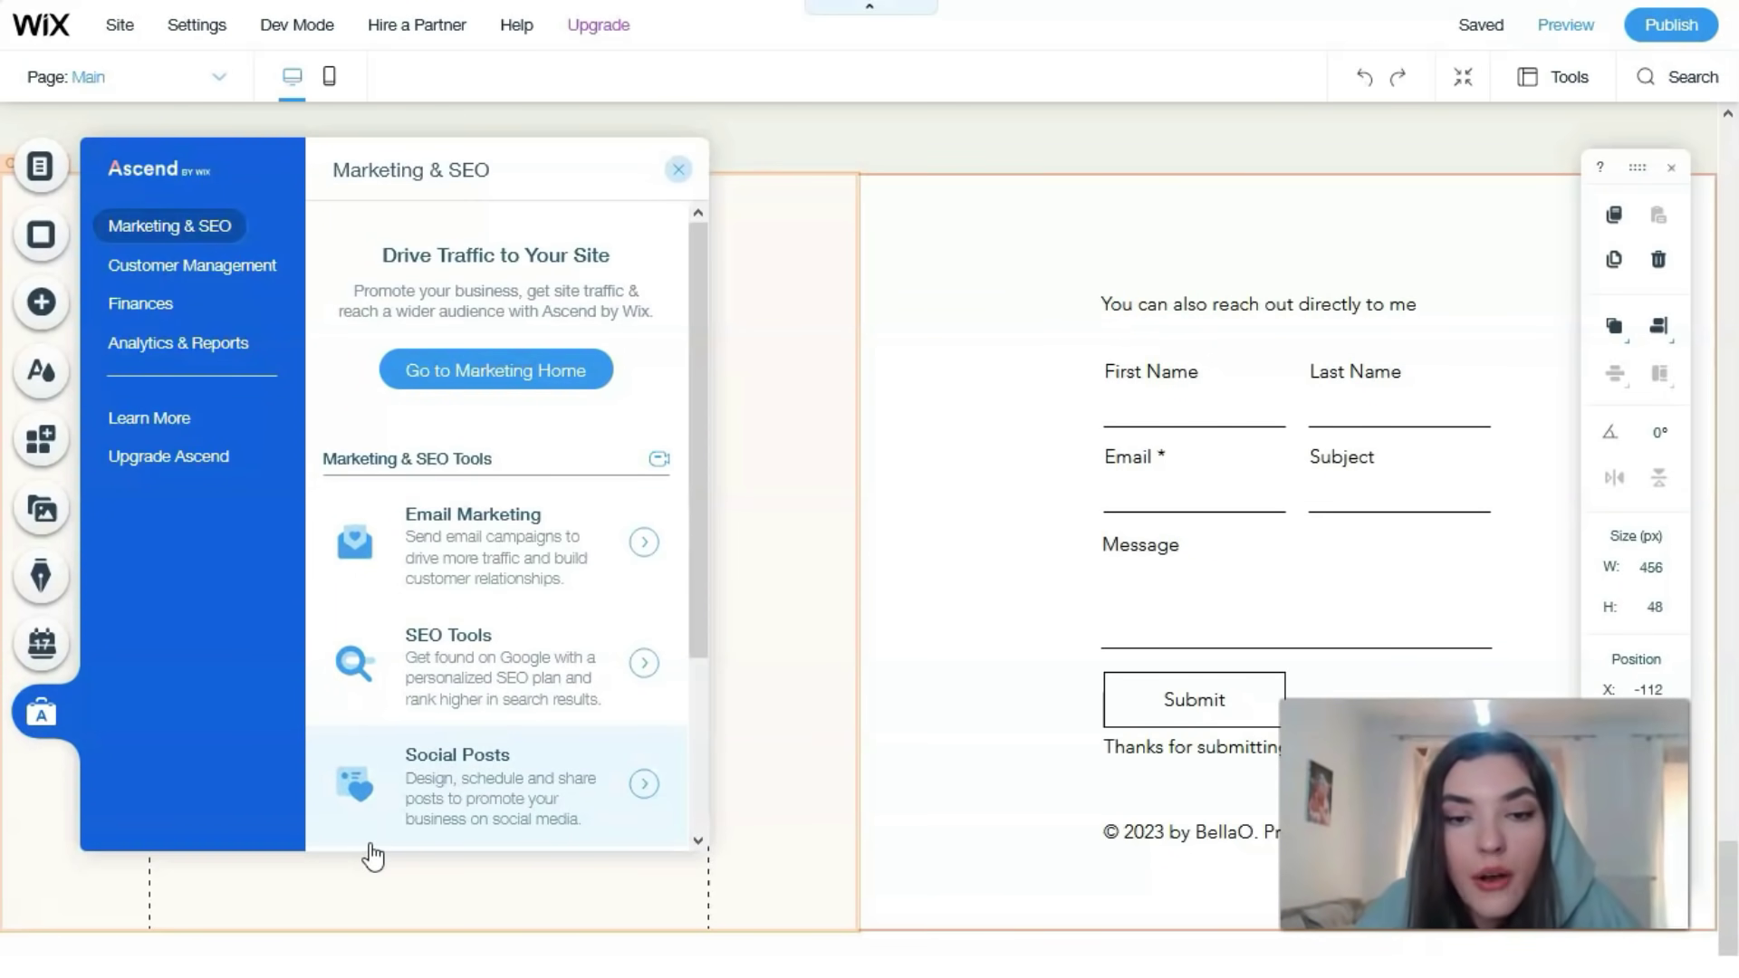
click(520, 538)
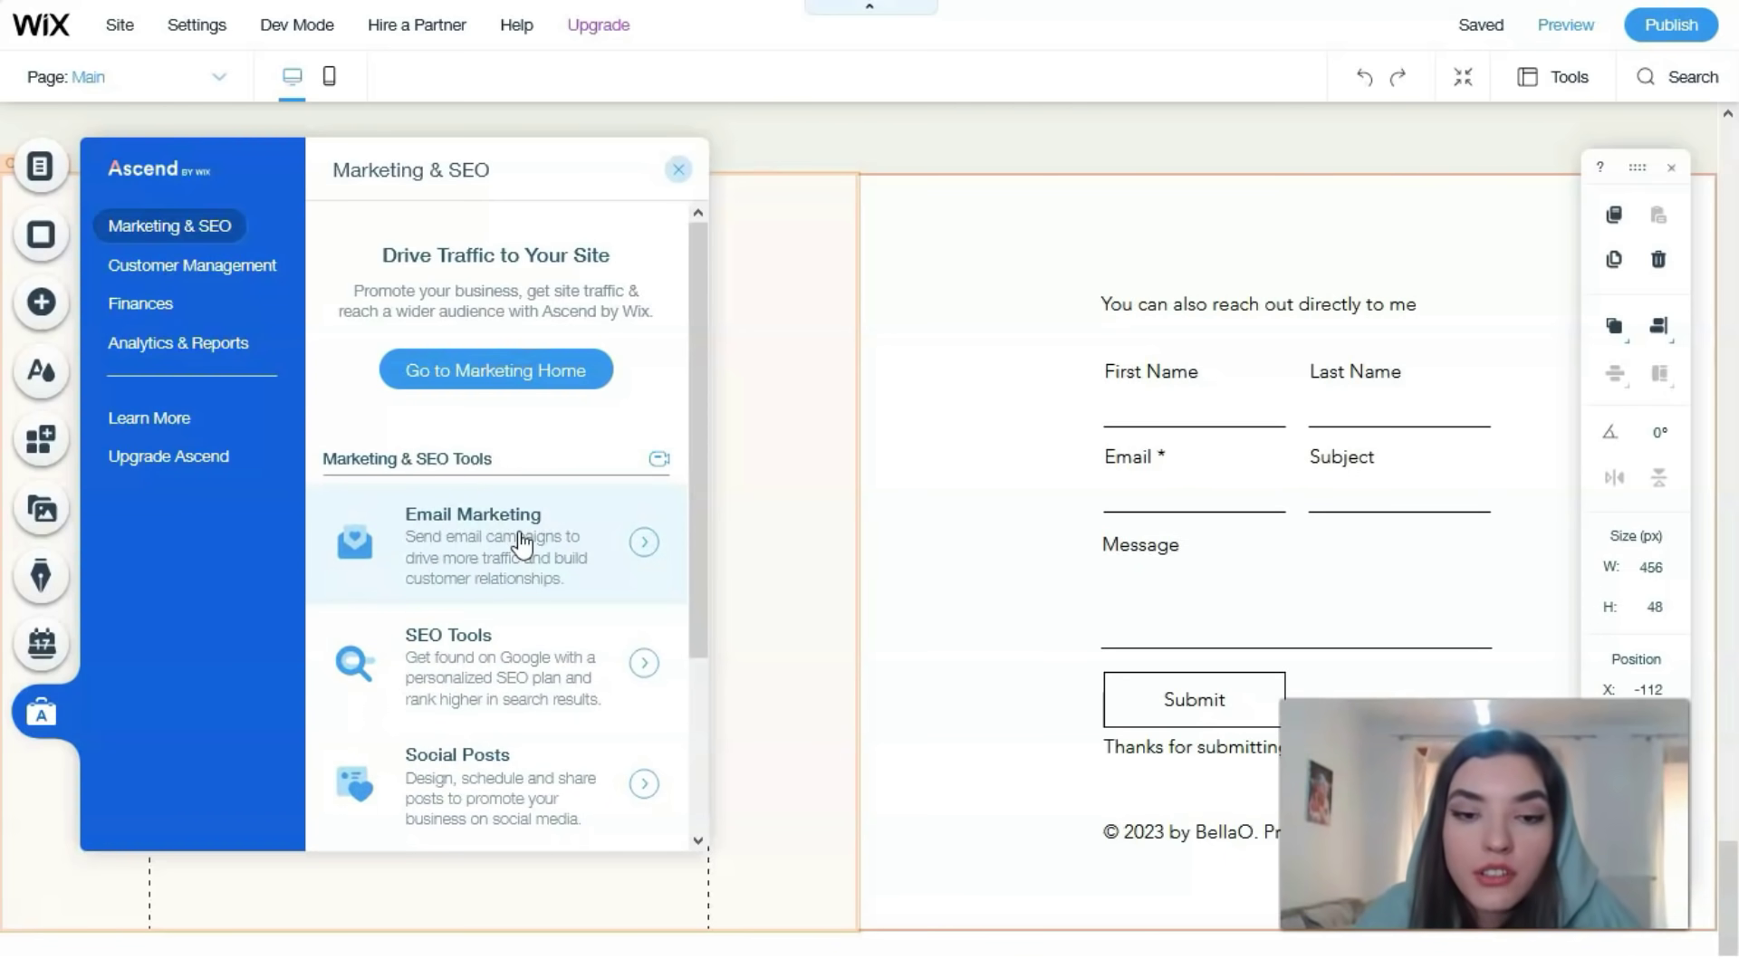
click(522, 541)
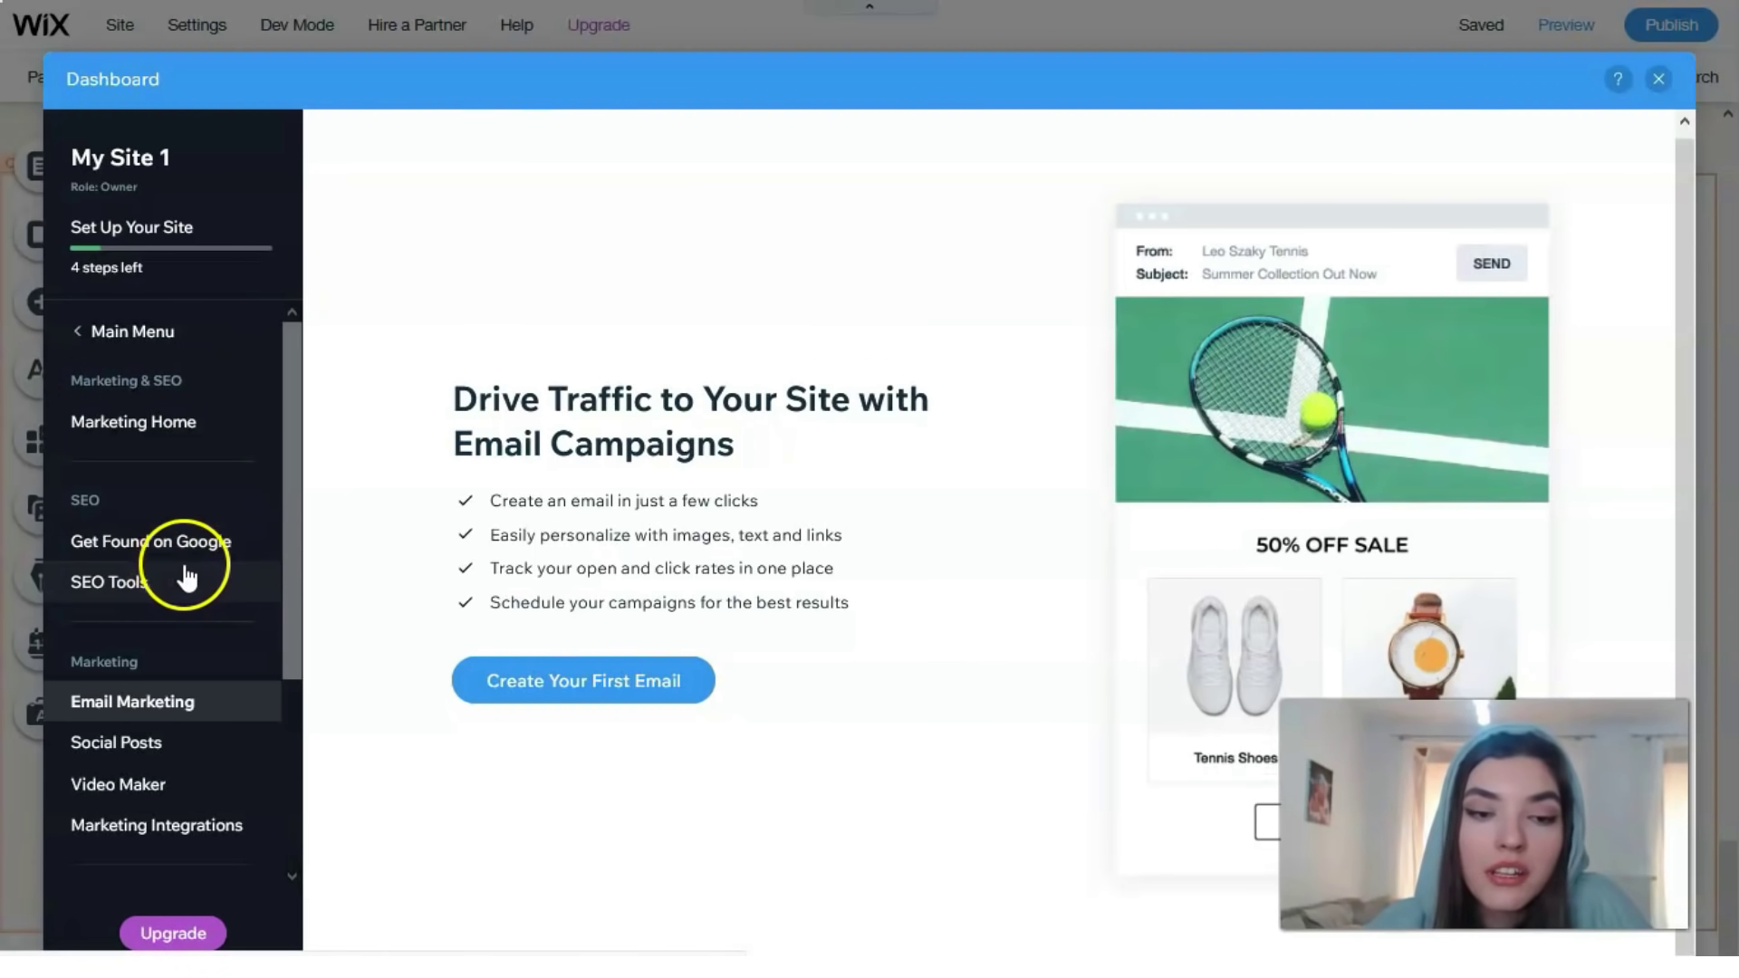
scroll(238, 569, down, 3)
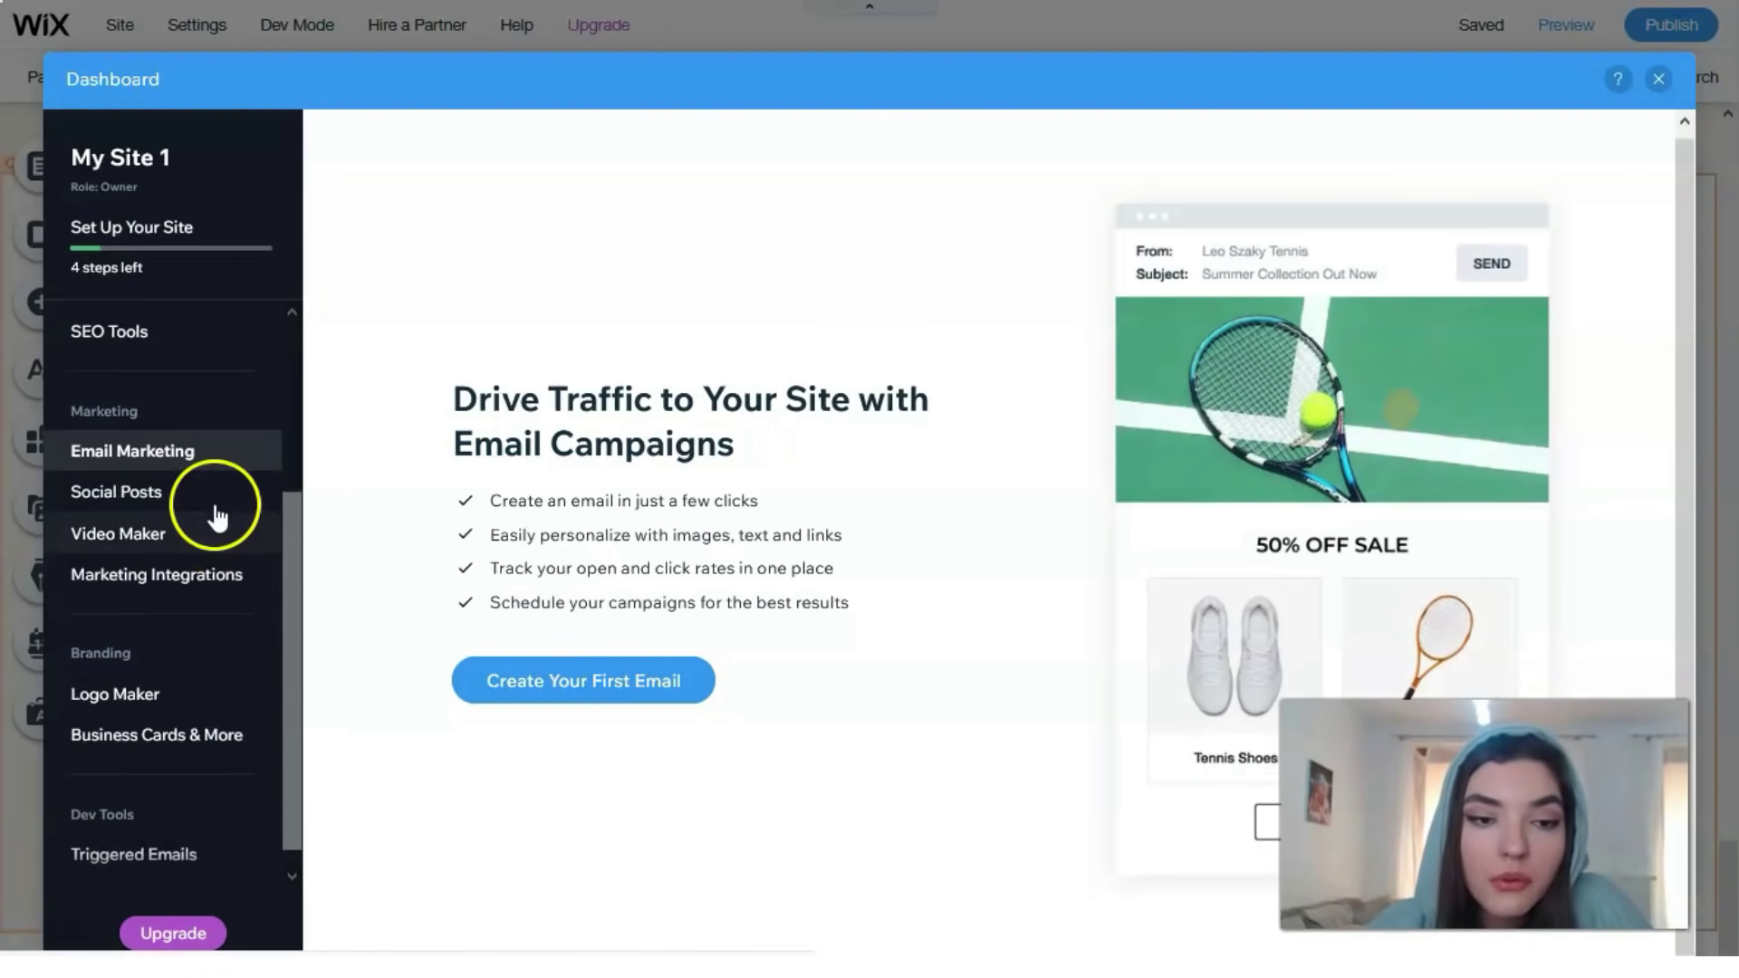
Open SEO Tools and browse its SEO Patterns, Site Verification and Sitemaps options.
click(154, 315)
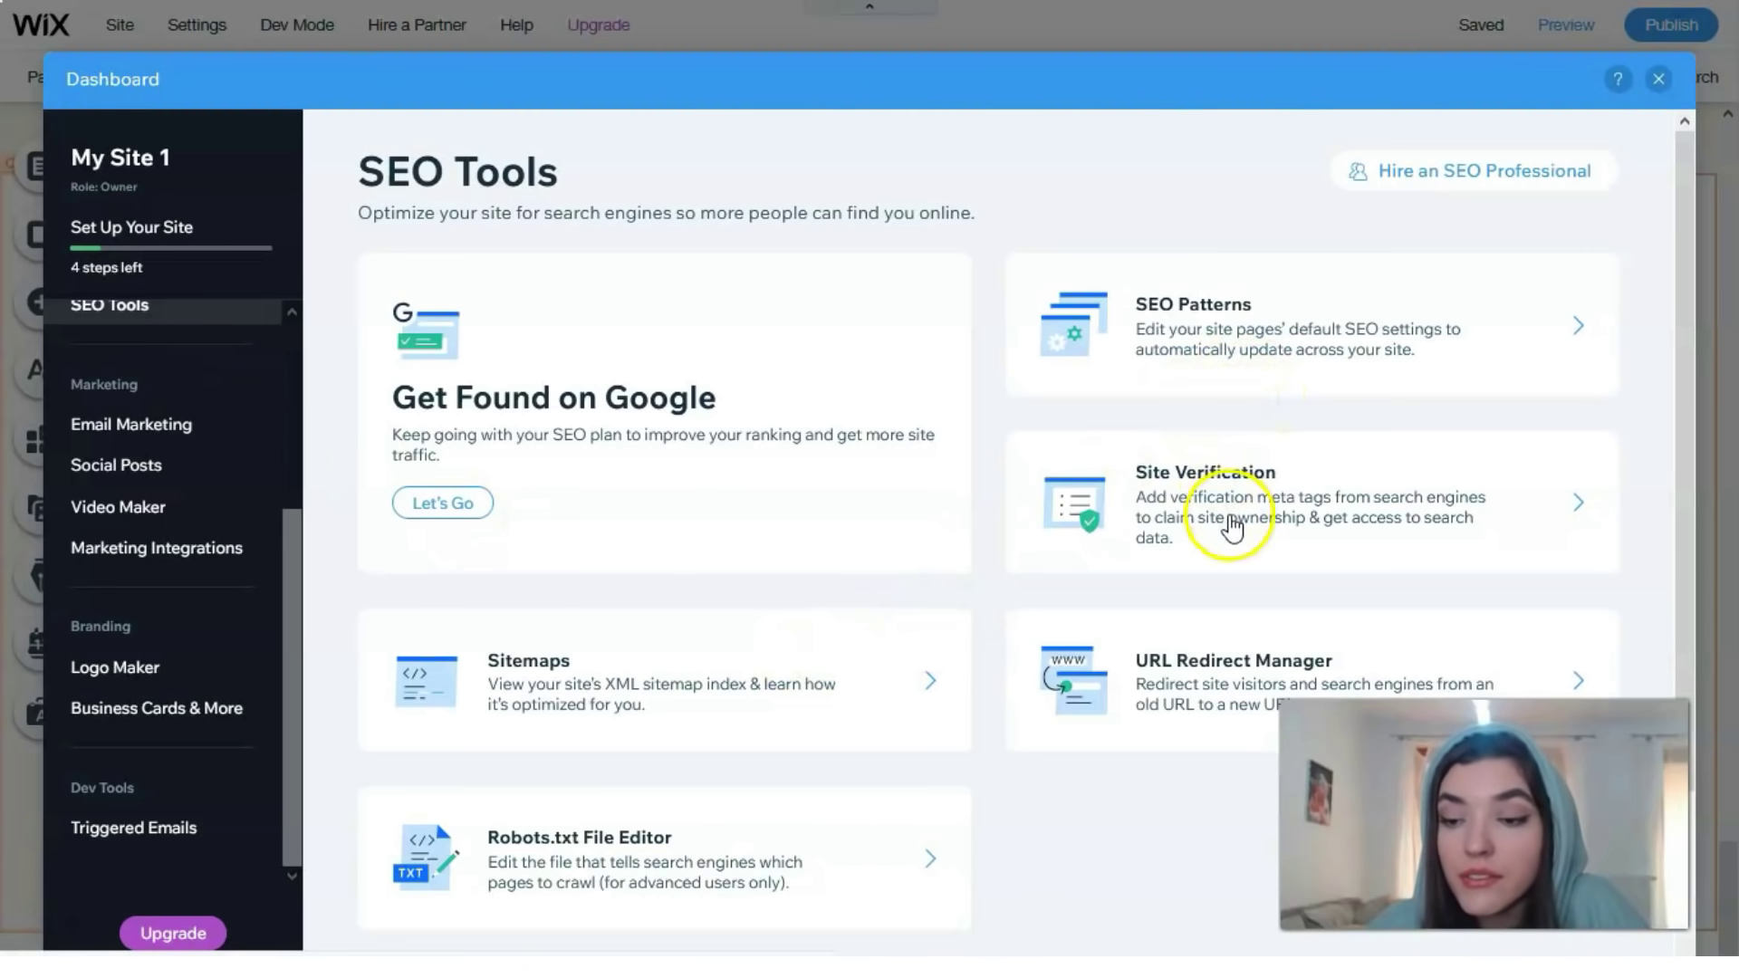
scroll(1163, 603, down, 1)
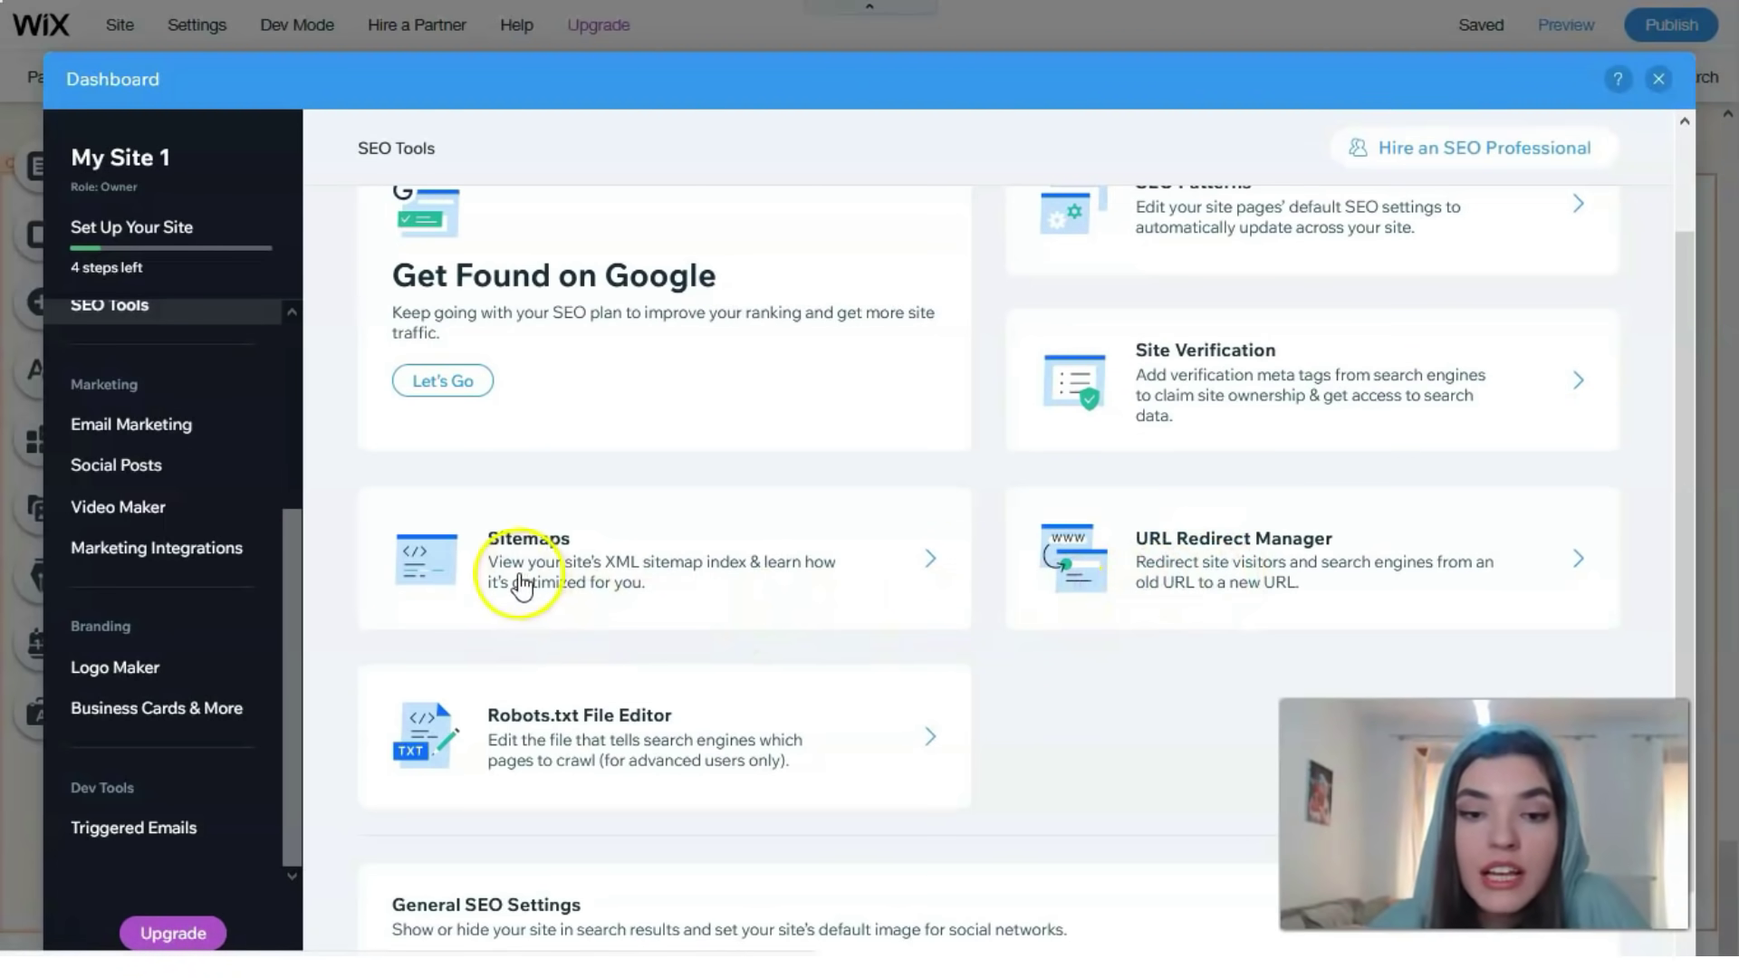
scroll(525, 645, down, 1)
scroll(706, 677, up, 2)
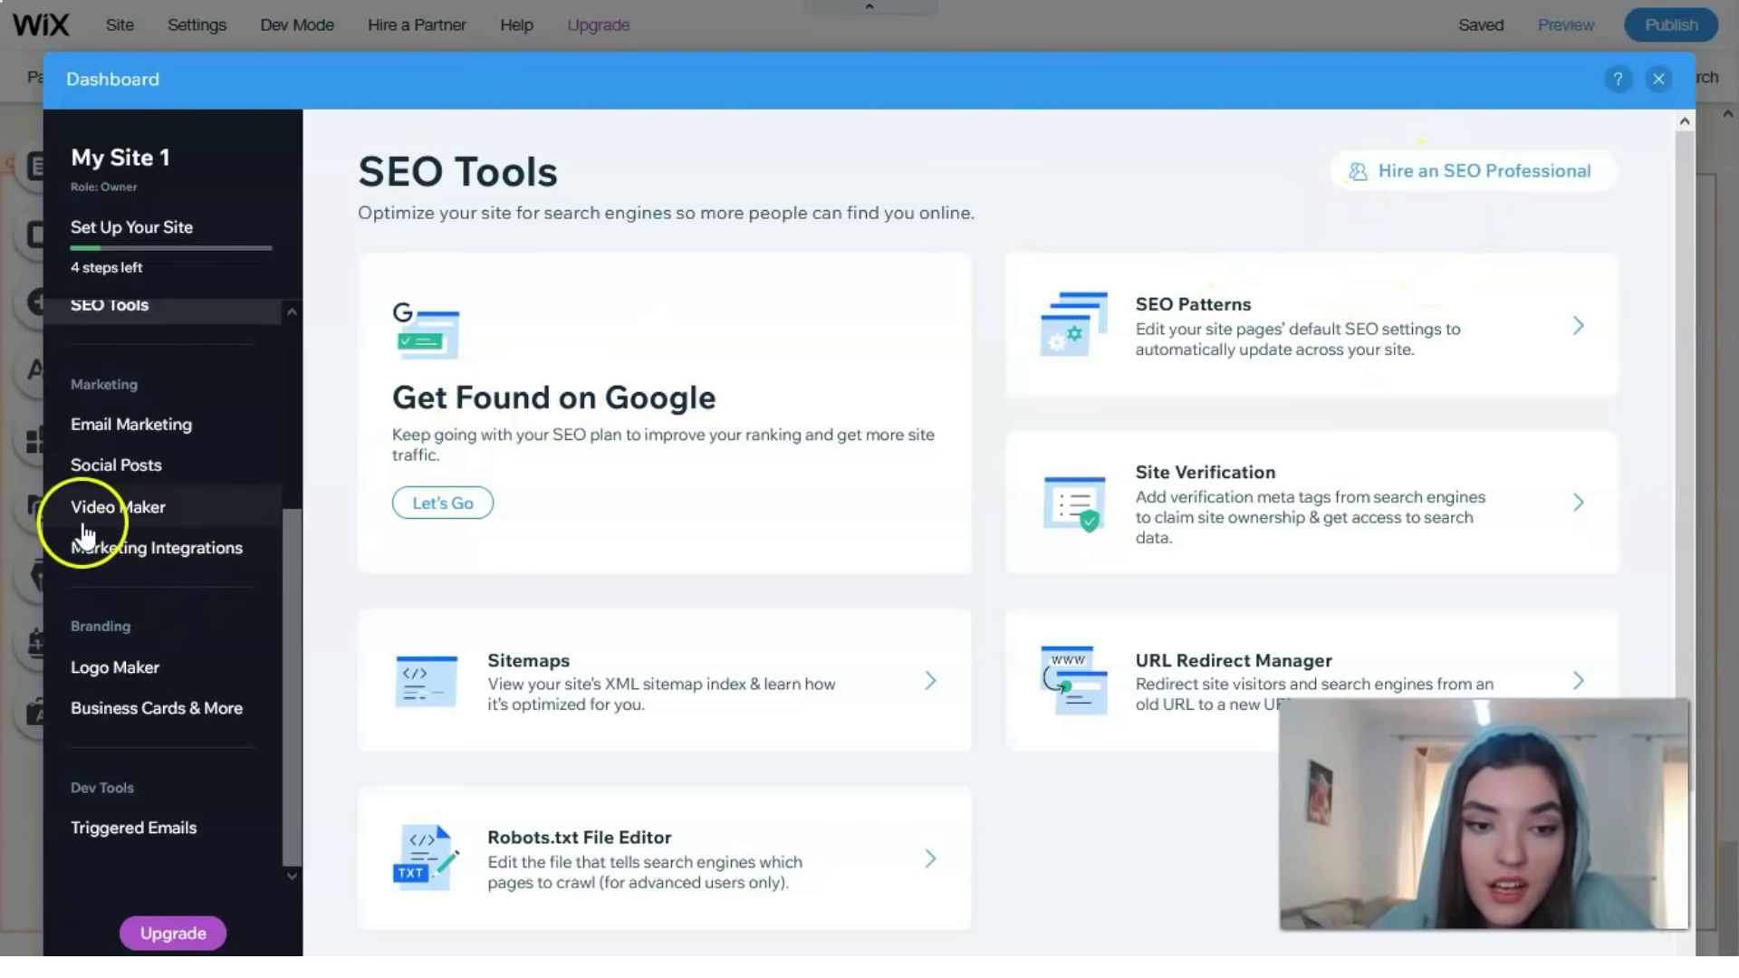
Browse the Video Maker templates, then go to the Marketing Integrations page.
click(136, 520)
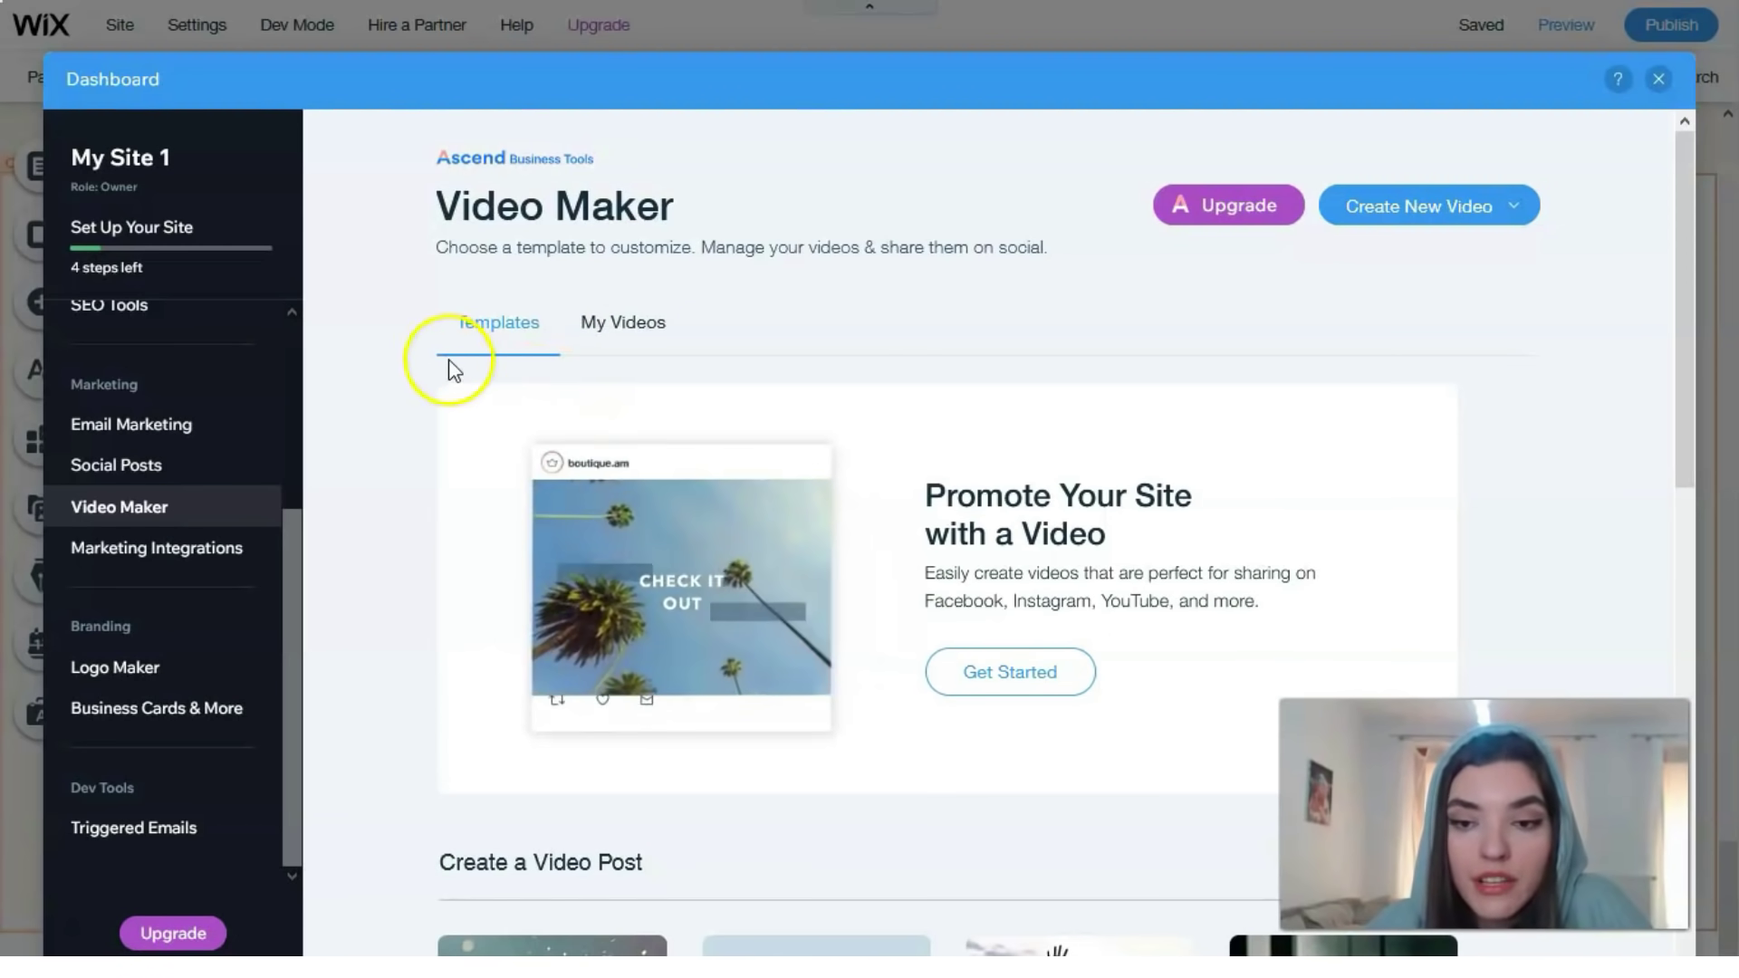
scroll(455, 381, down, 8)
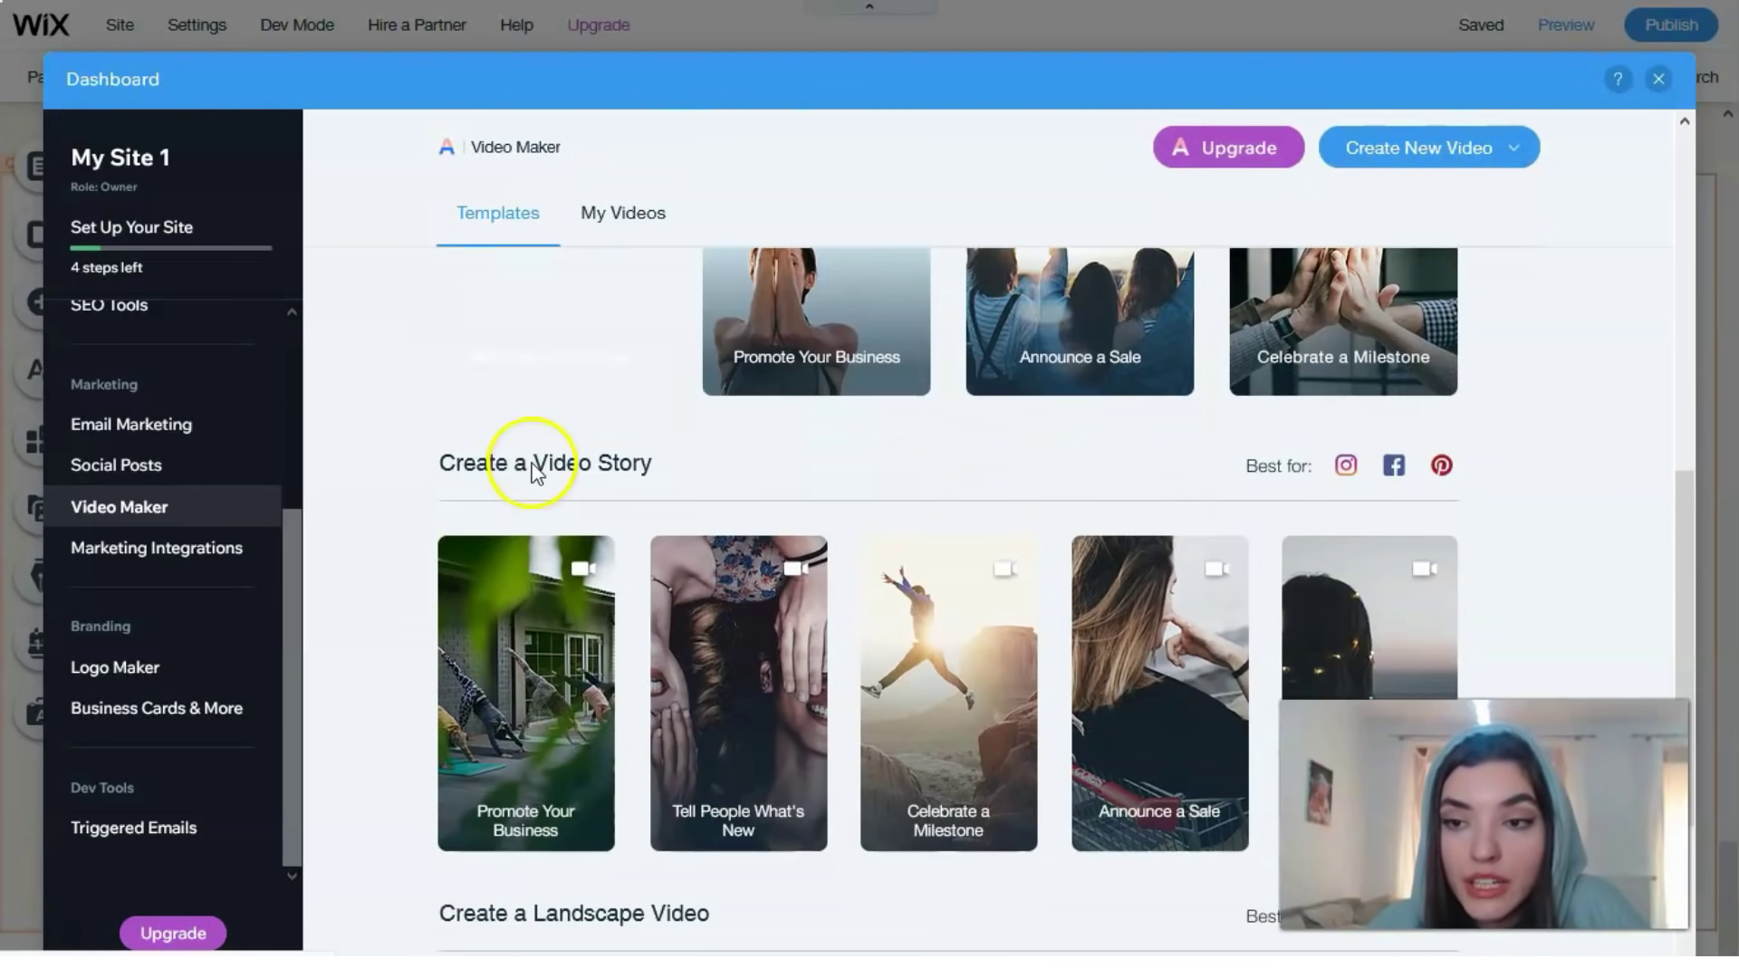
scroll(534, 471, down, 3)
mouse_move(530, 472)
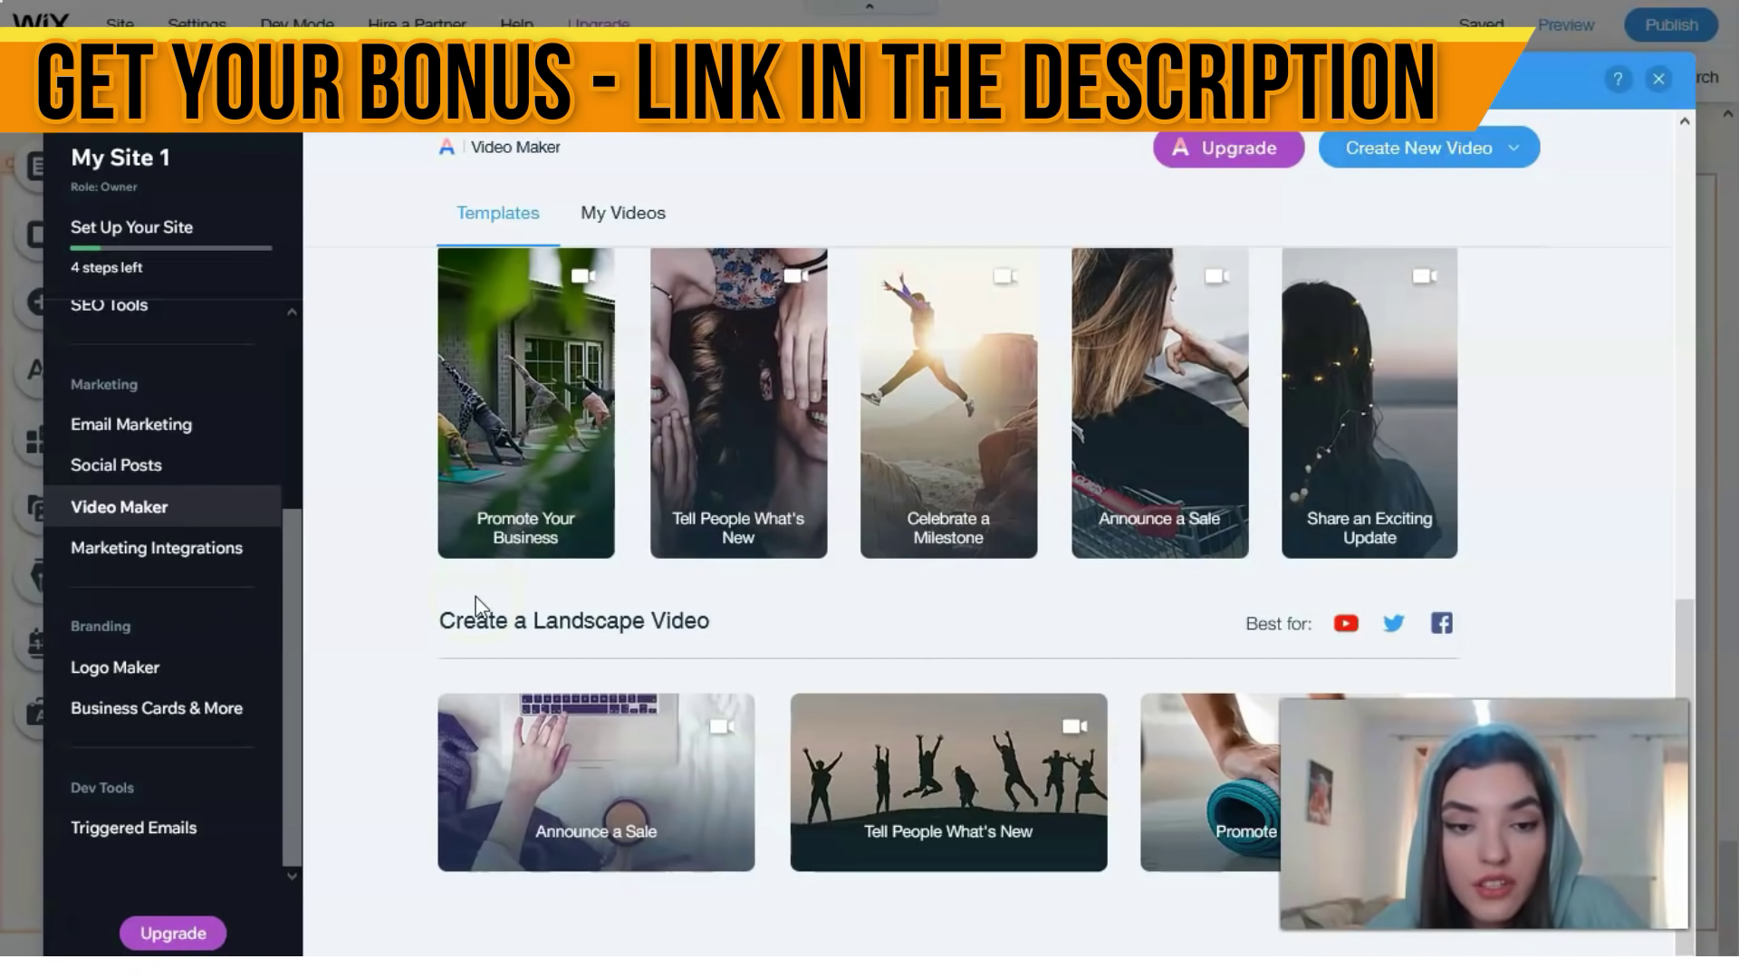
click(412, 601)
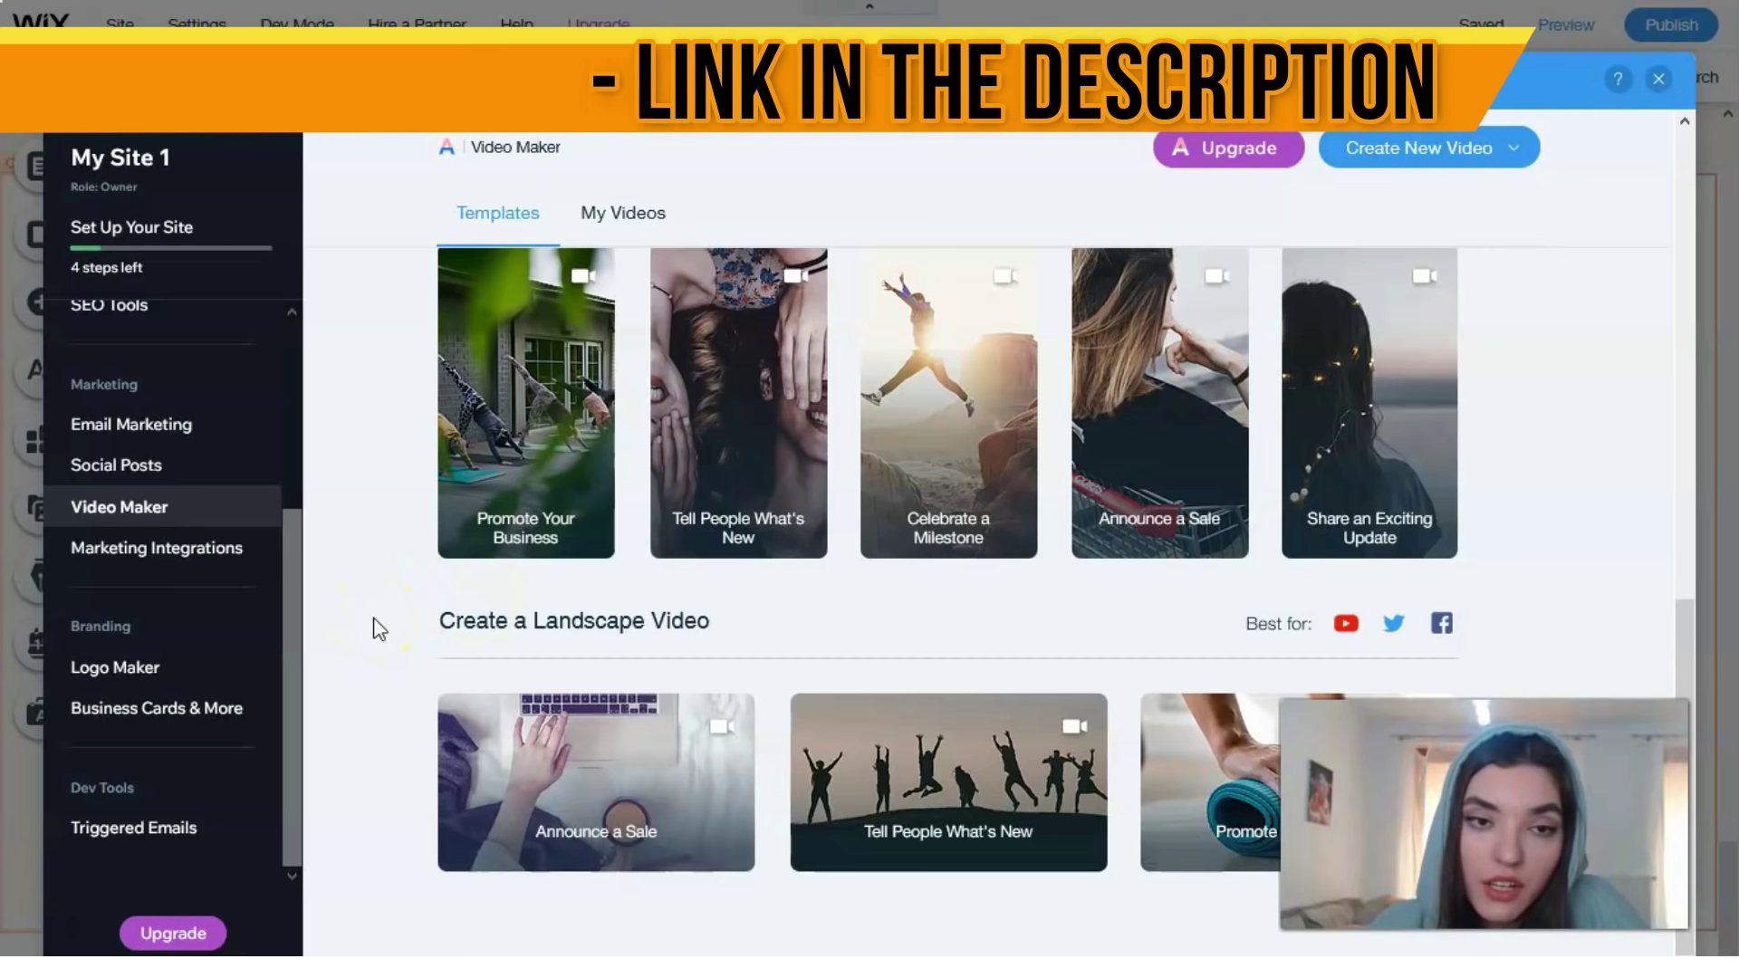
click(161, 560)
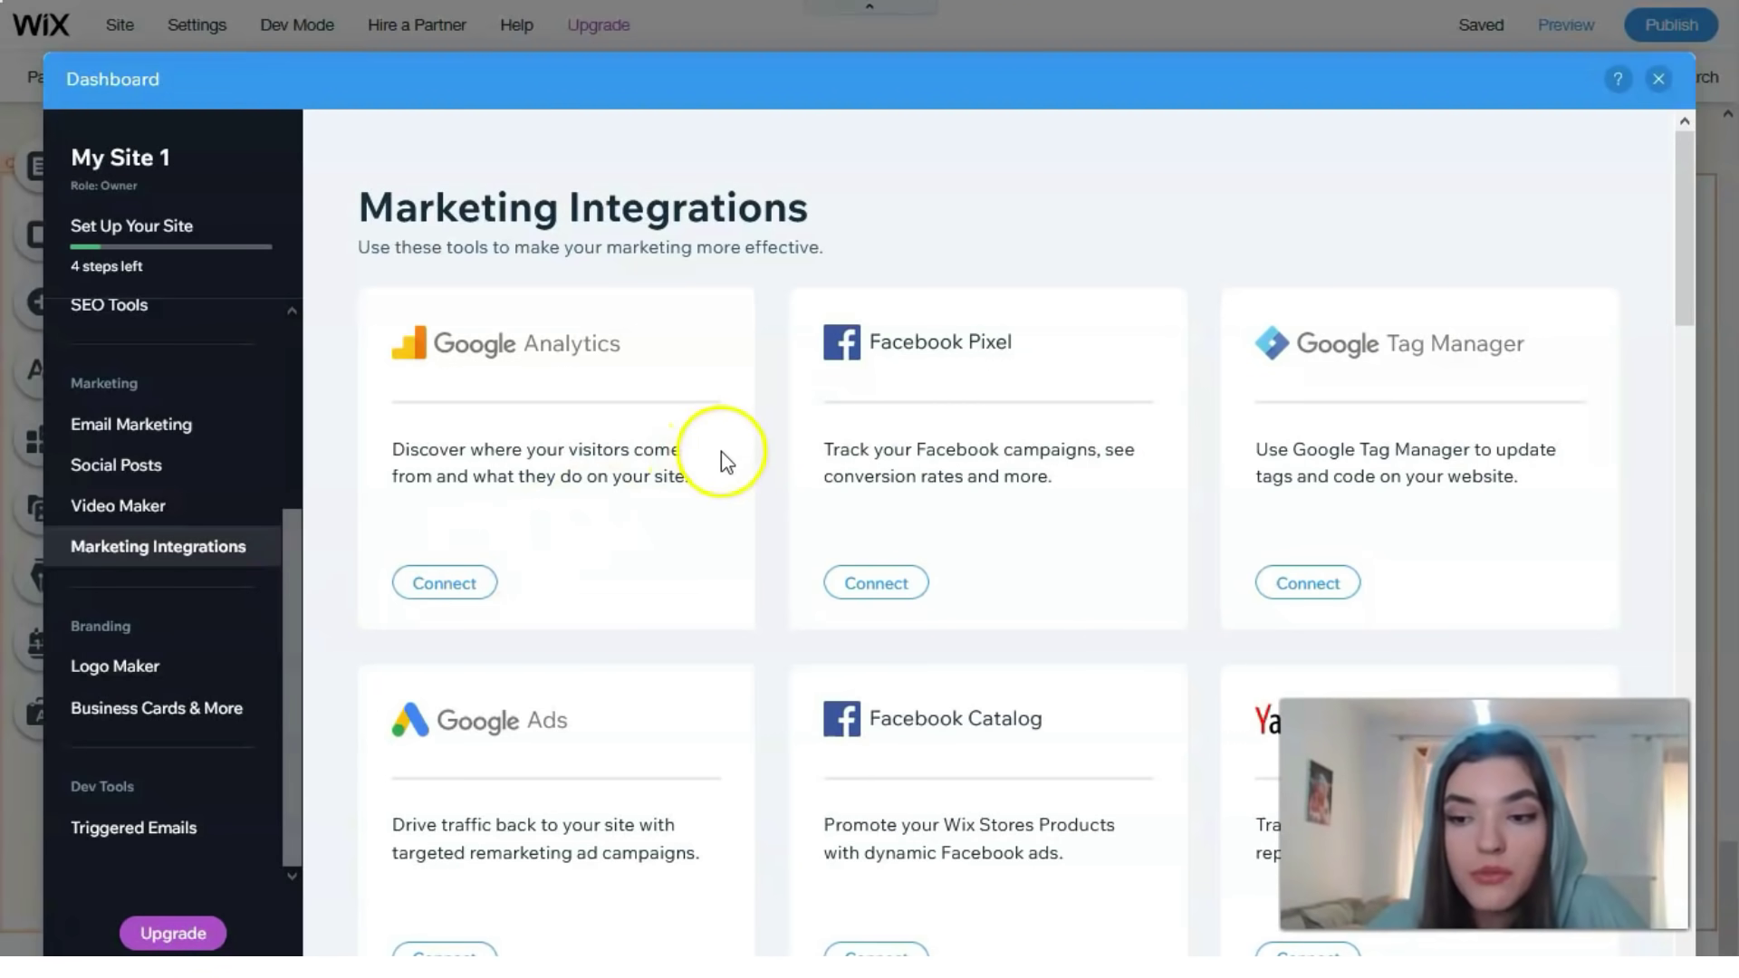
Look through the Marketing Integrations list, then open Logo Maker under Branding.
scroll(596, 471, down, 1)
scroll(596, 473, down, 5)
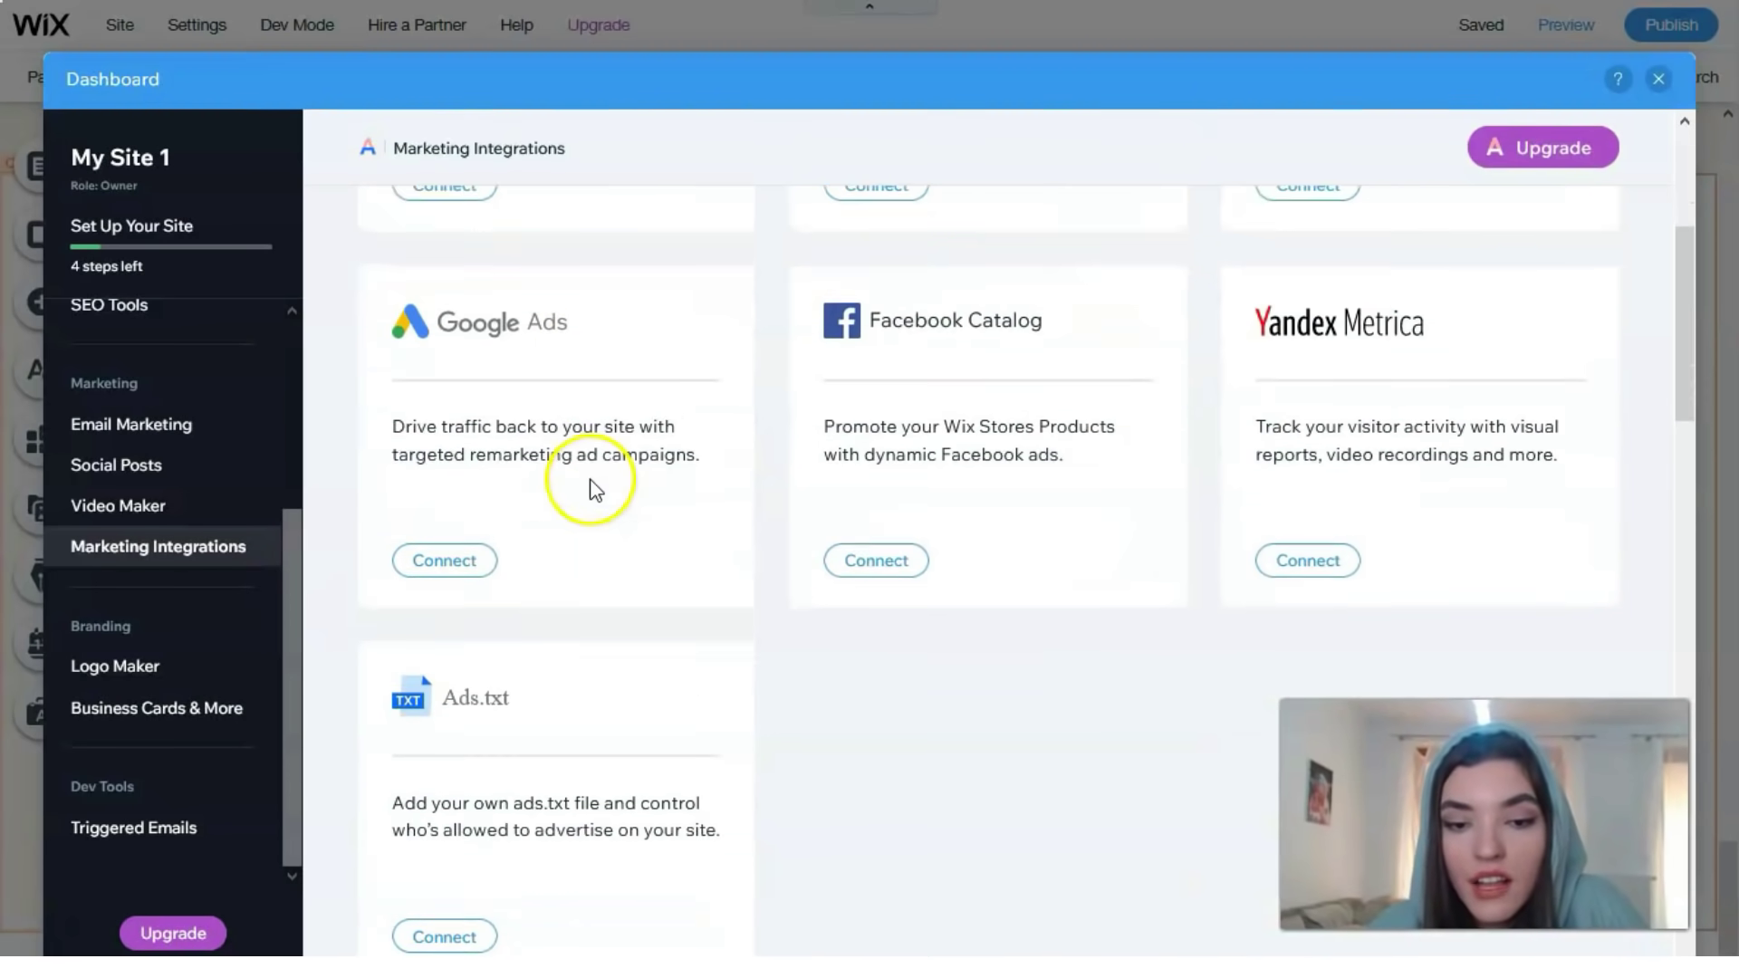
scroll(593, 489, up, 6)
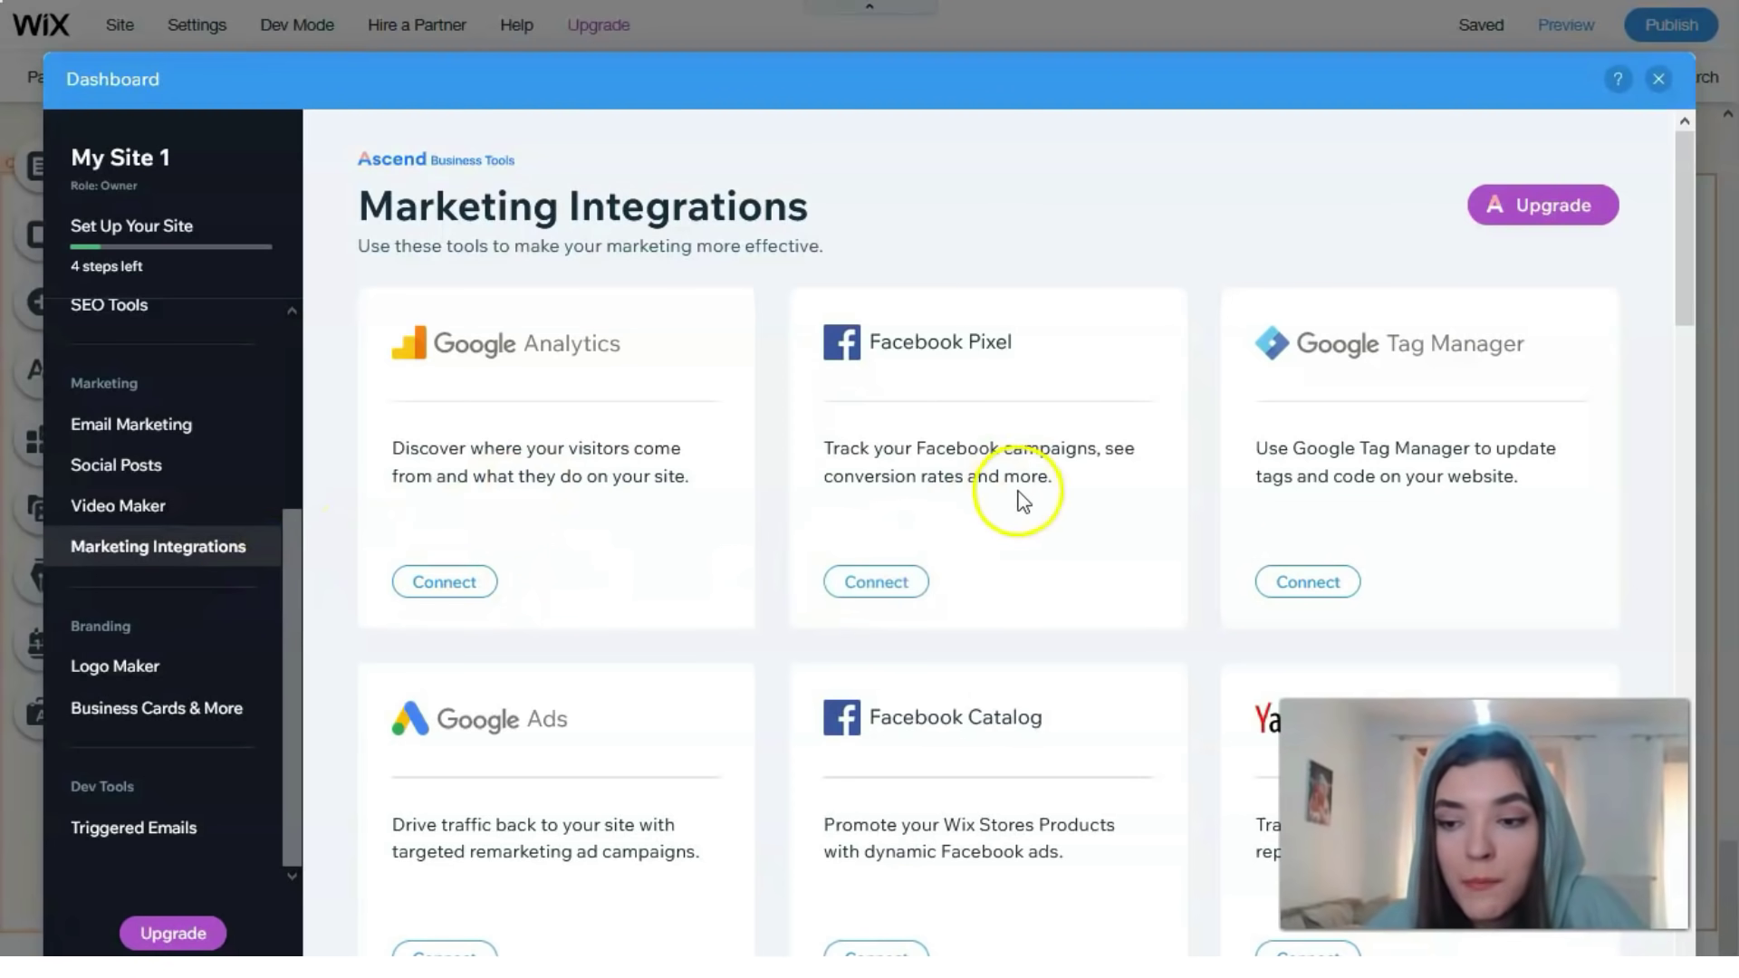
scroll(1020, 497, down, 2)
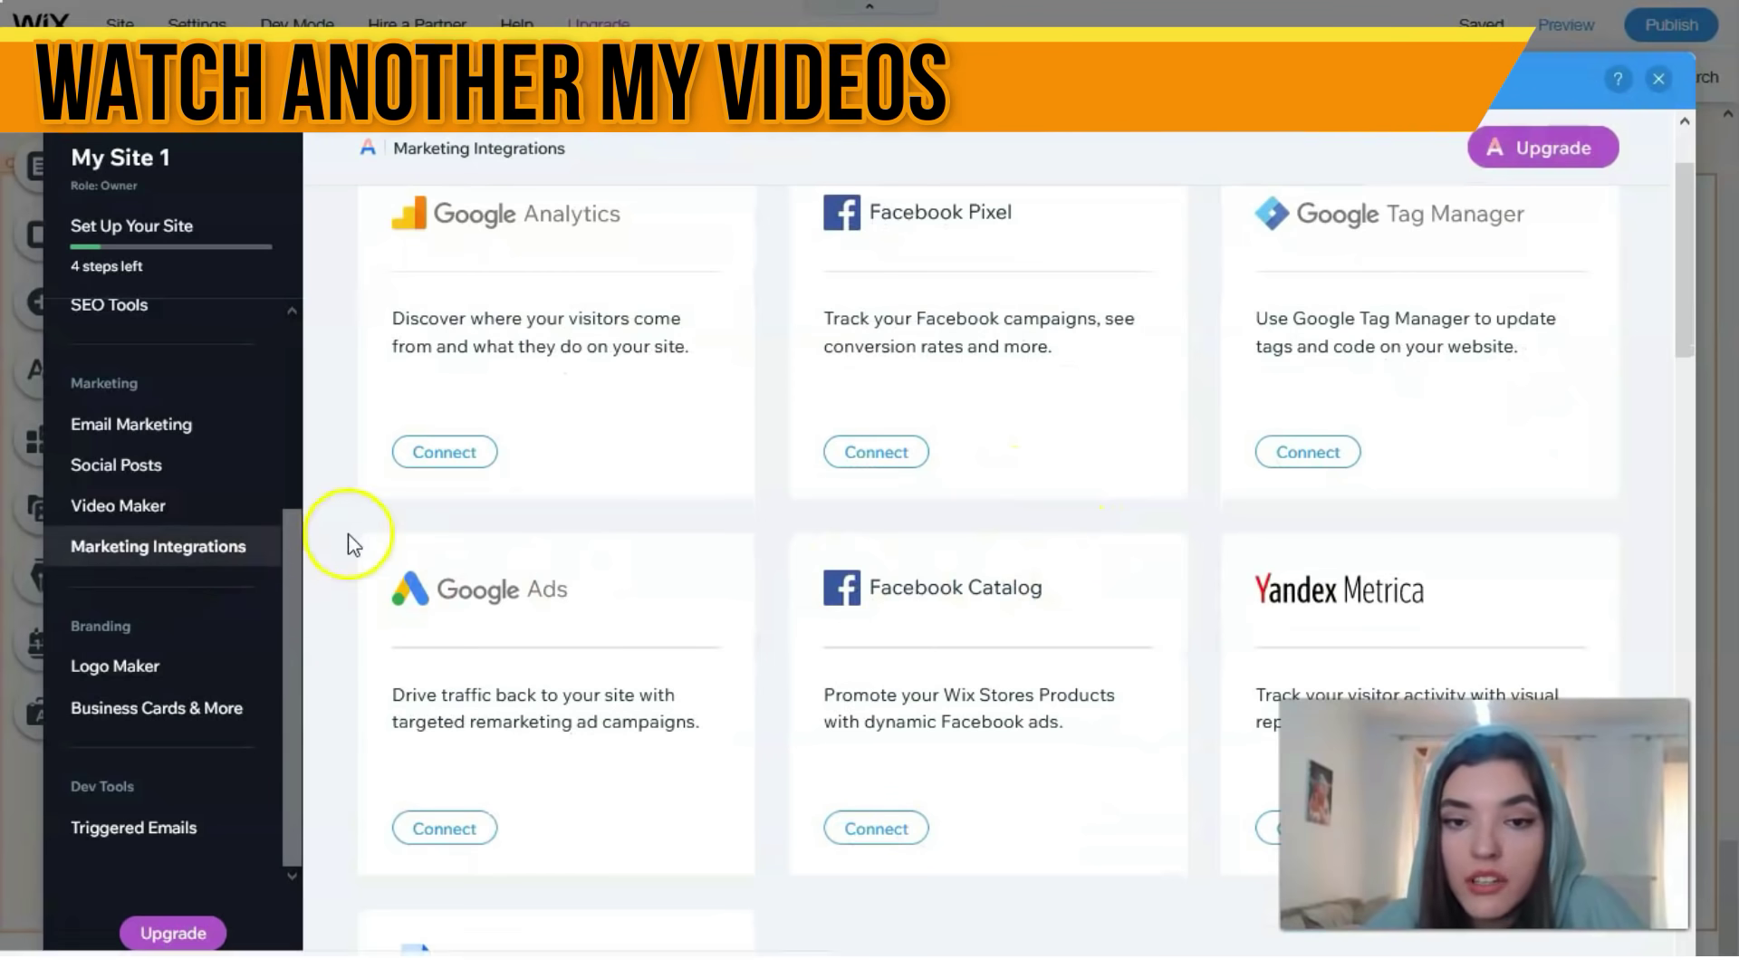
click(177, 670)
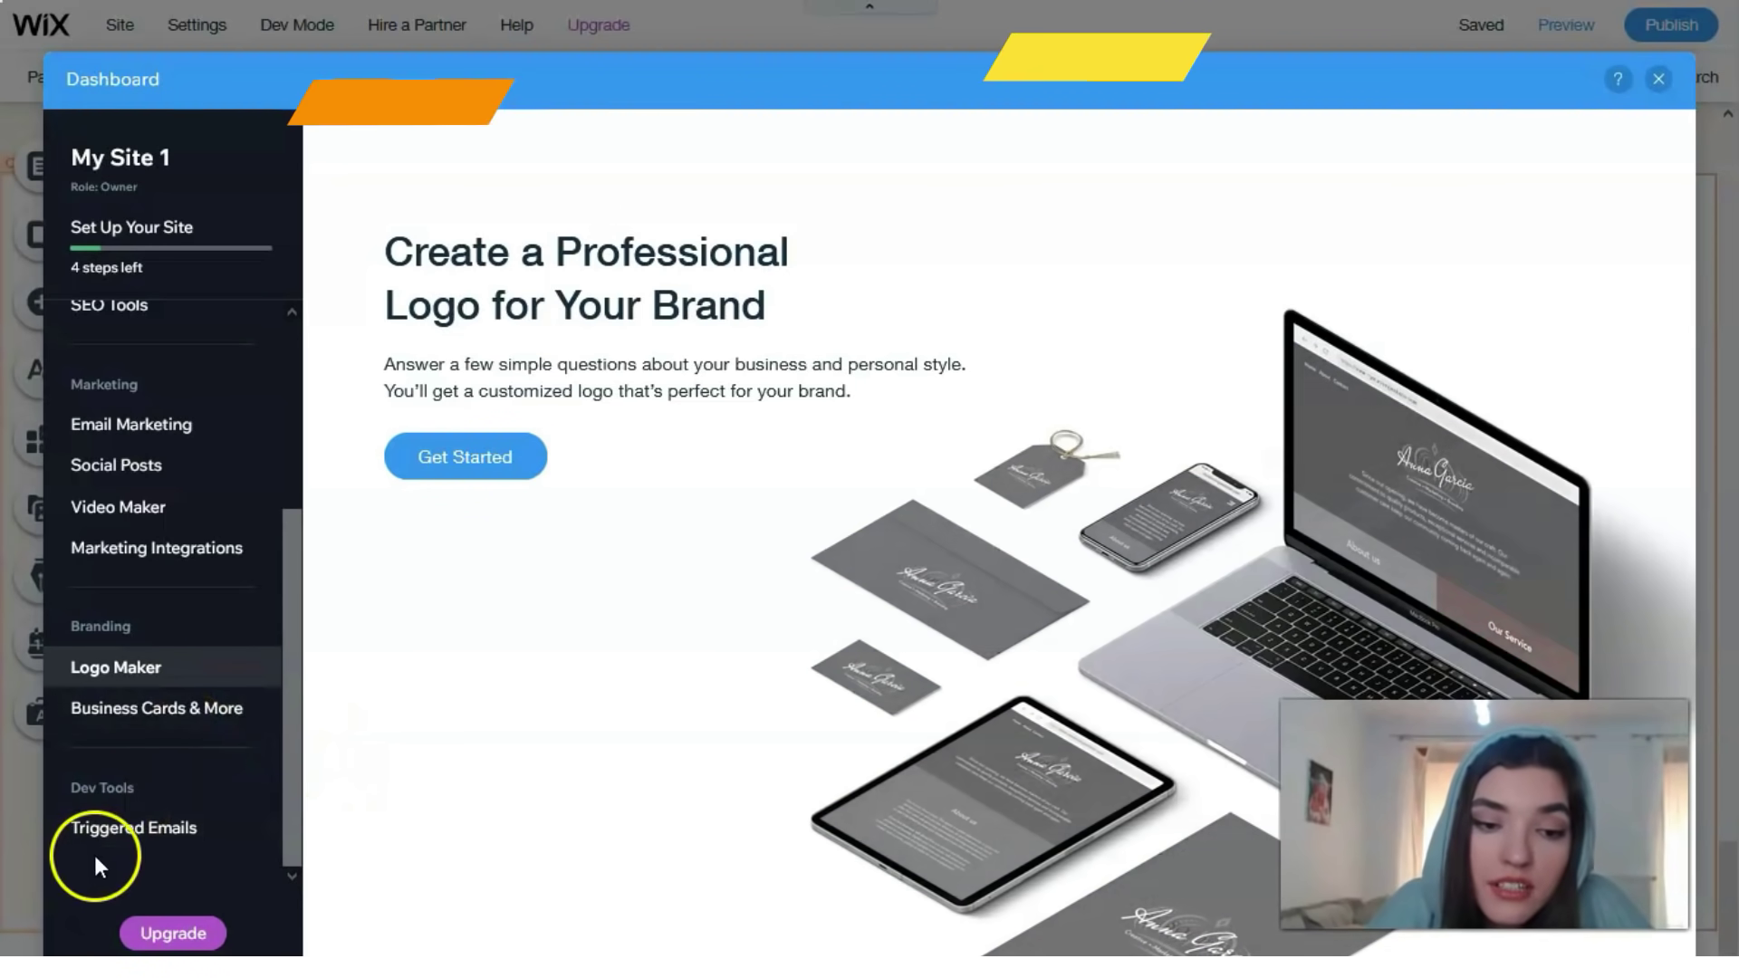
Close the Dashboard window to return to the editor's footer.
click(1658, 79)
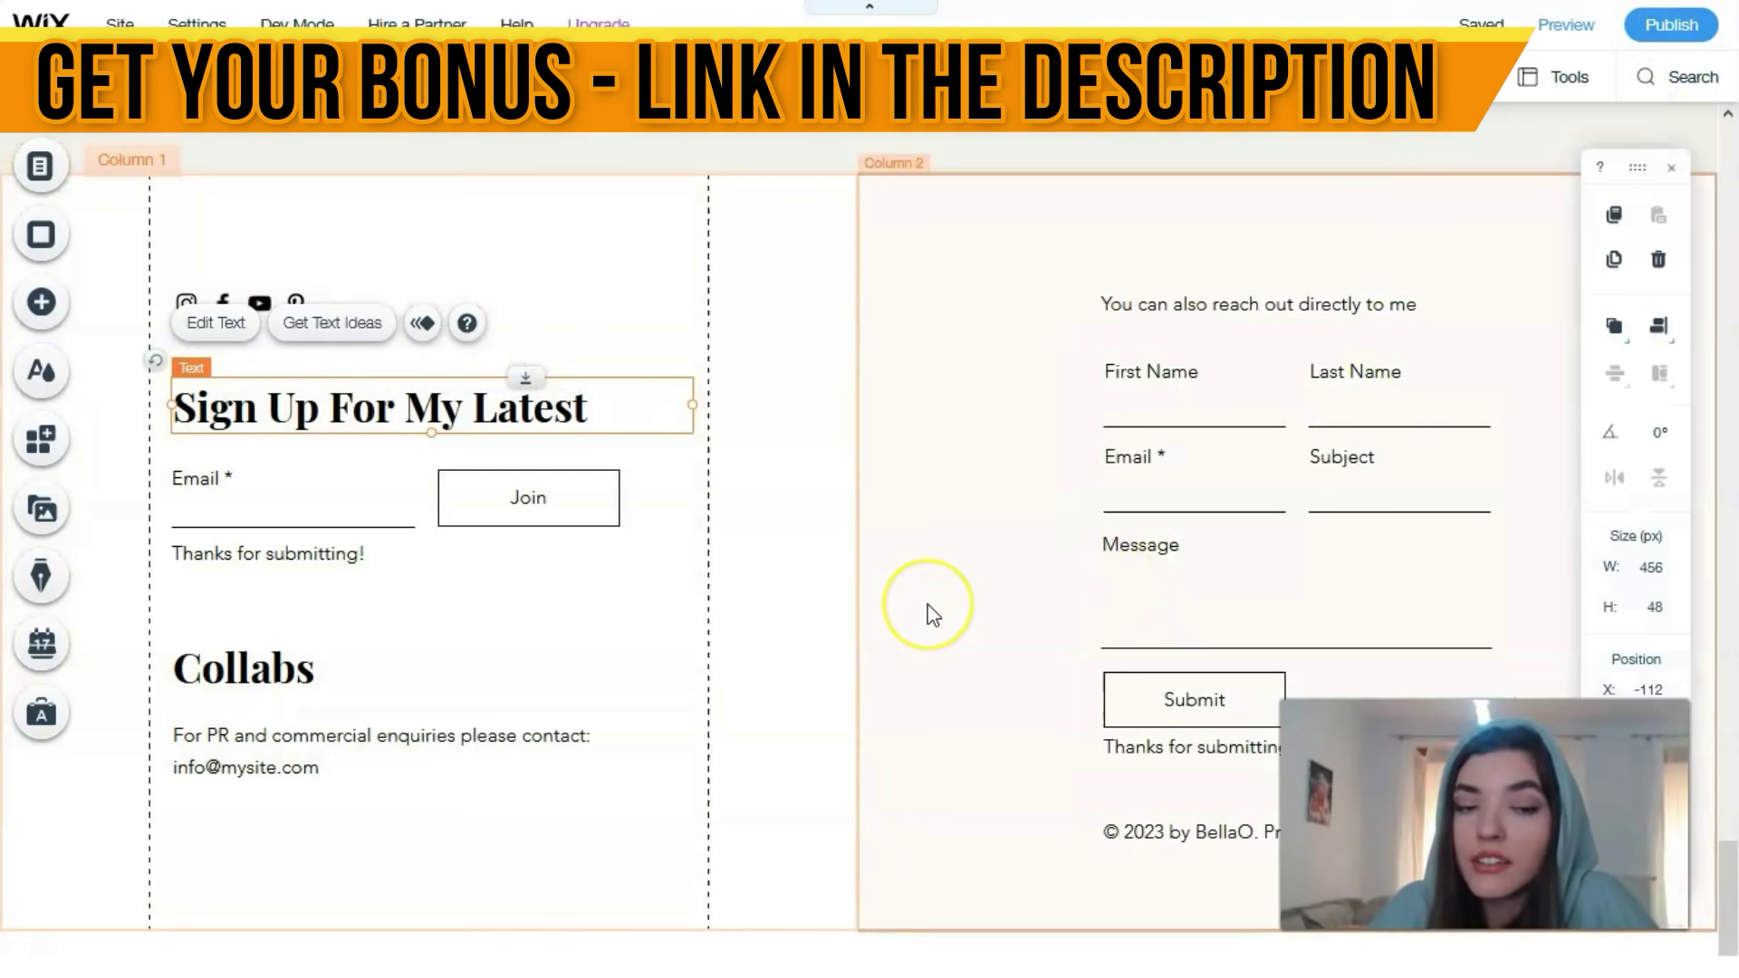